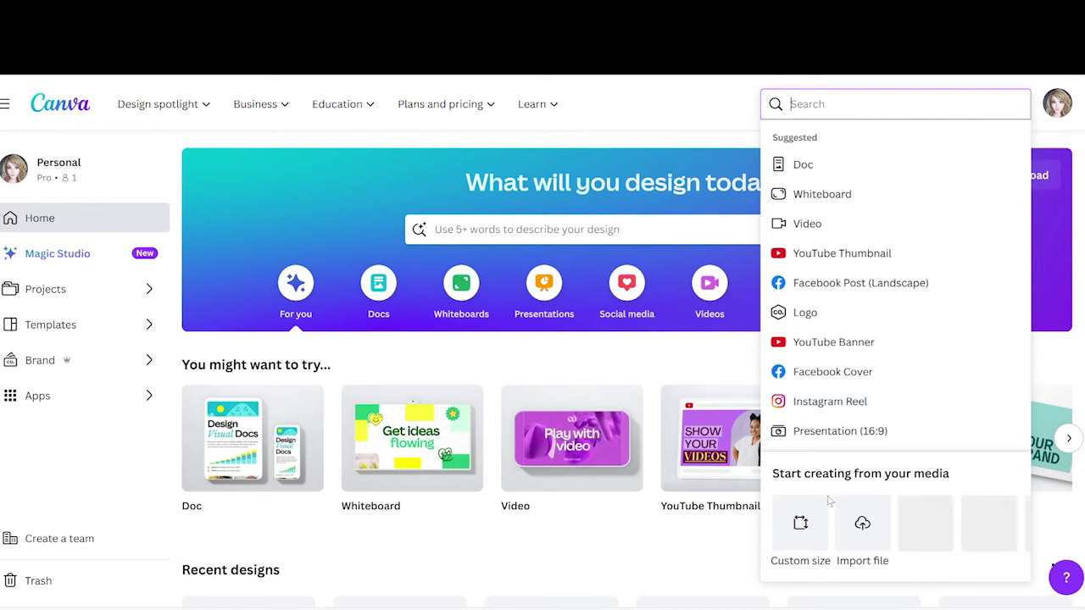
# - Create a blank custom-size design of 8.5 × 11 in
pyautogui.click(800, 523)
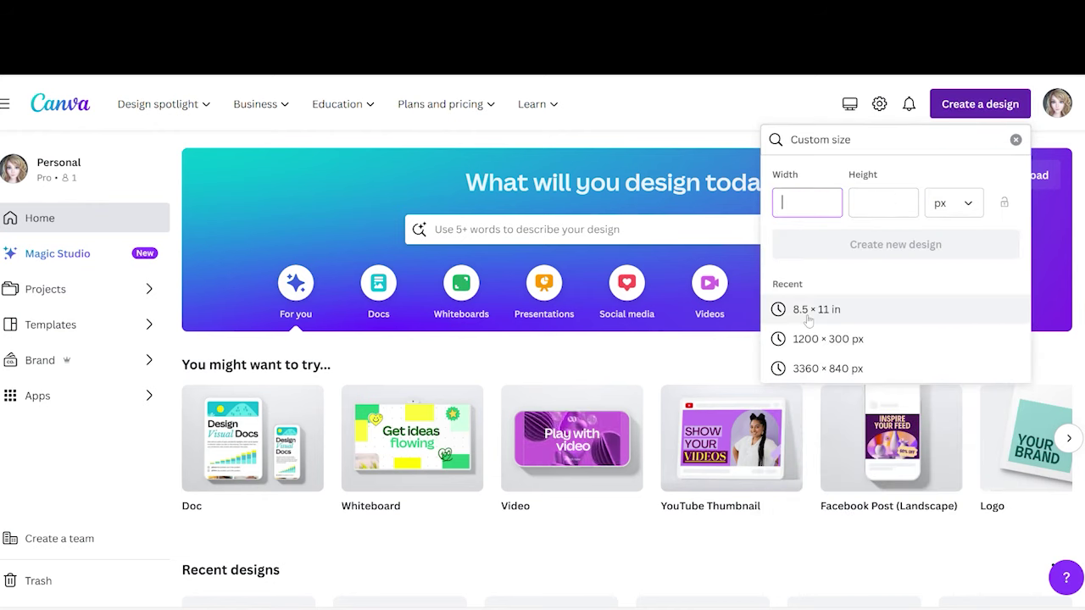
pyautogui.click(807, 313)
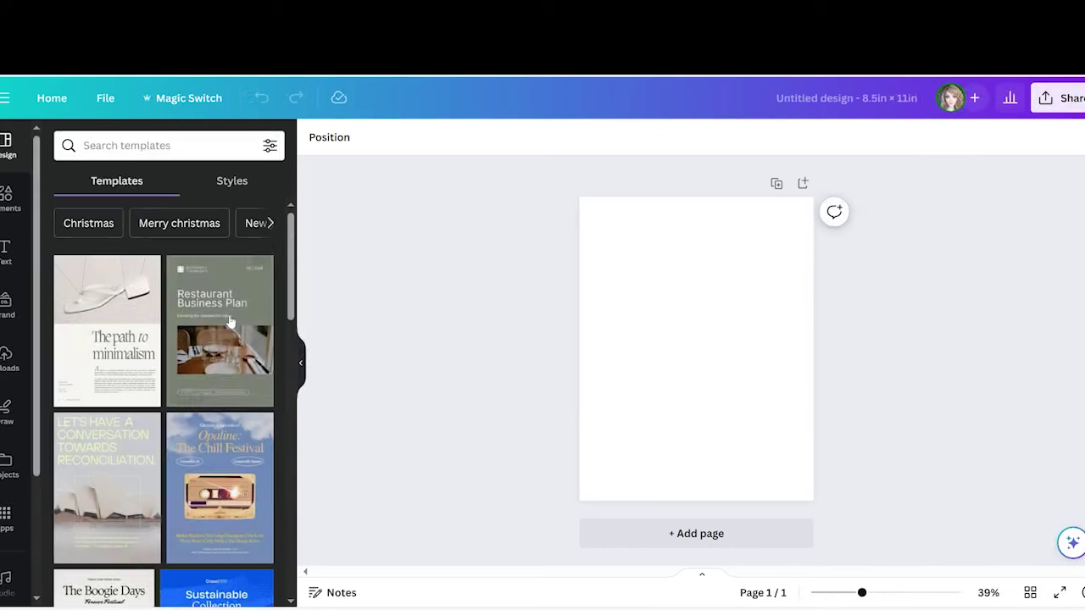
# - Search the elements for "backgrounds" and show all of the graphics results
pyautogui.click(7, 200)
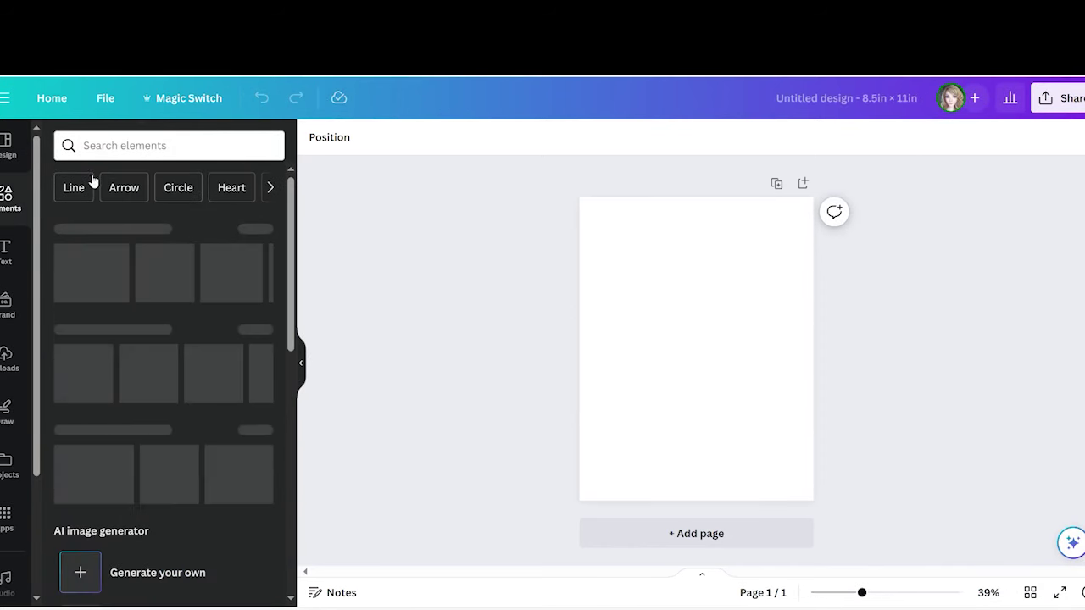
pyautogui.click(136, 149)
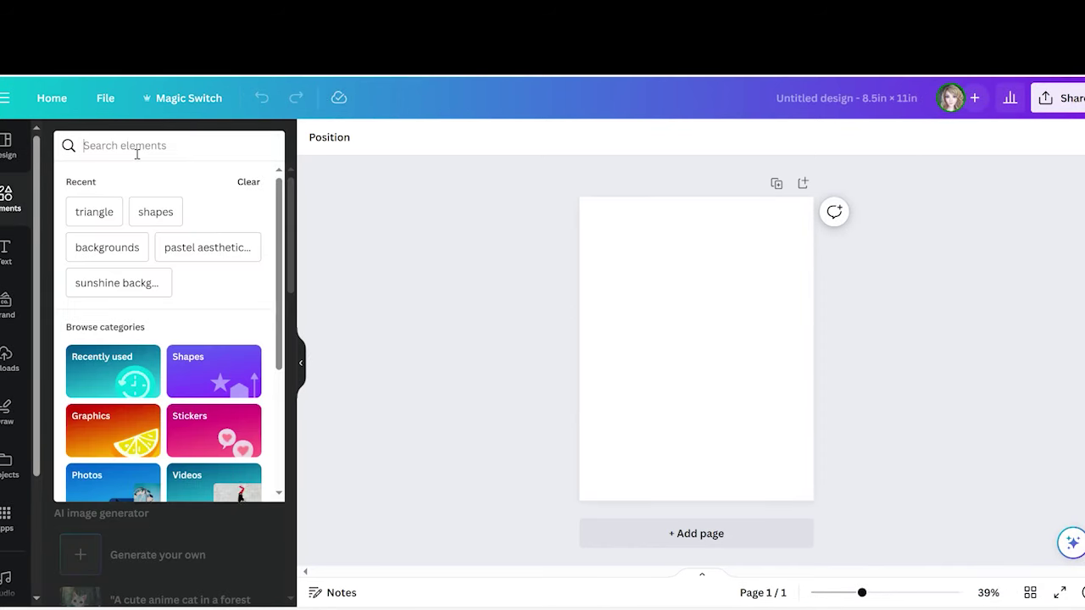
pyautogui.write('backgrounds')
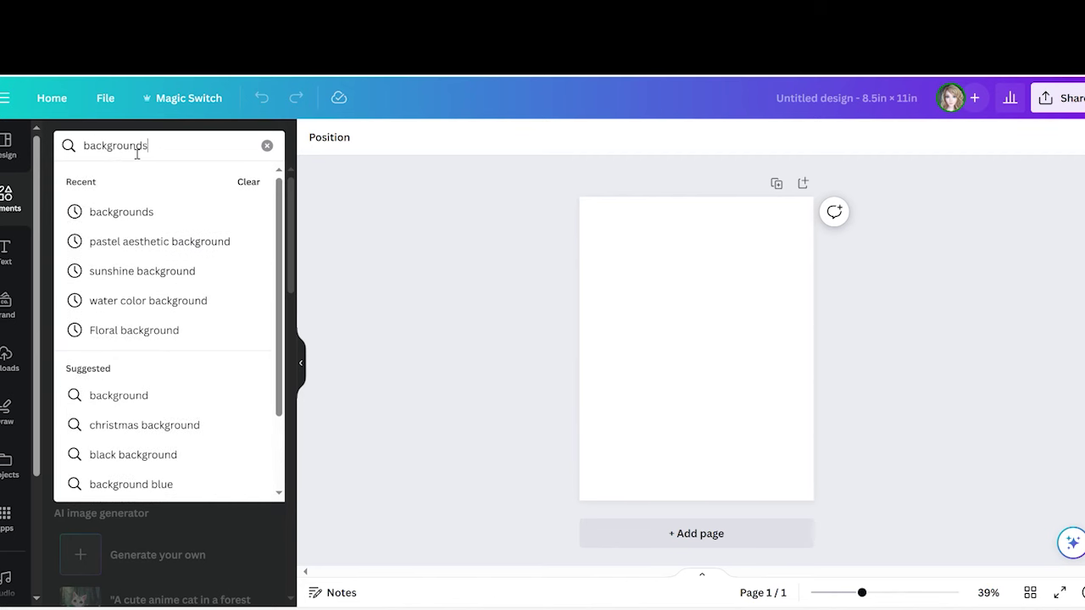
pyautogui.press('Return')
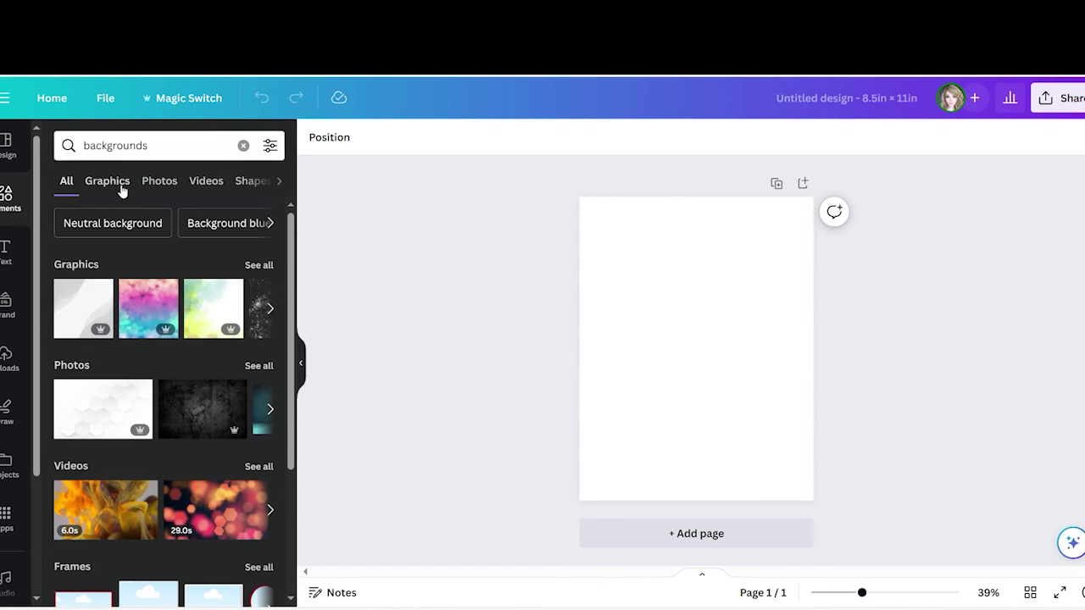
pyautogui.click(258, 265)
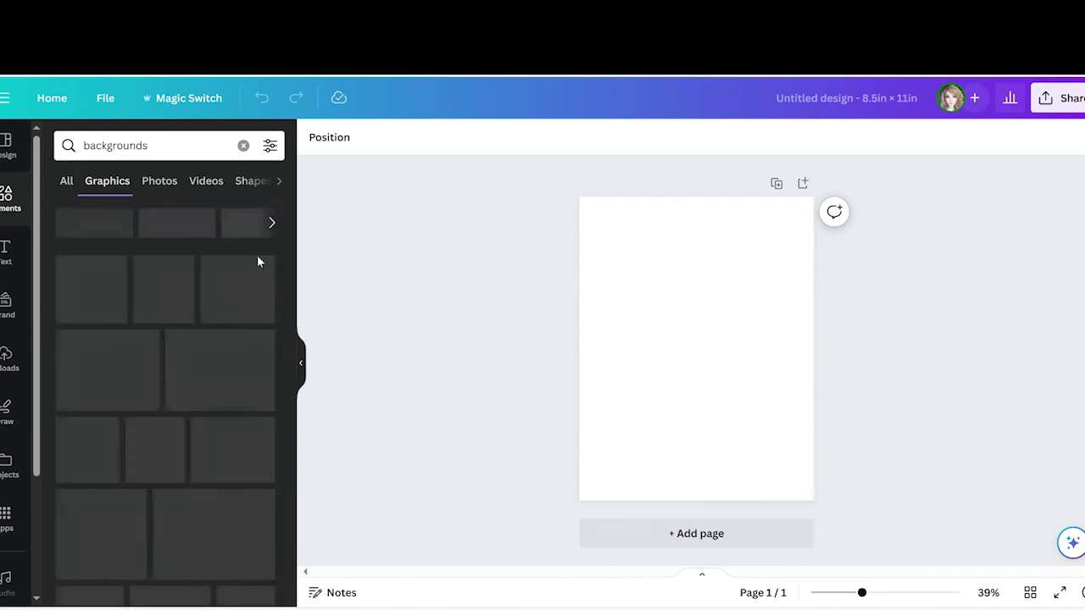
# - Browse the background graphics and add the pink, purple and turquoise watercolor cloud image to the page
pyautogui.scroll(-5, 138, 326)
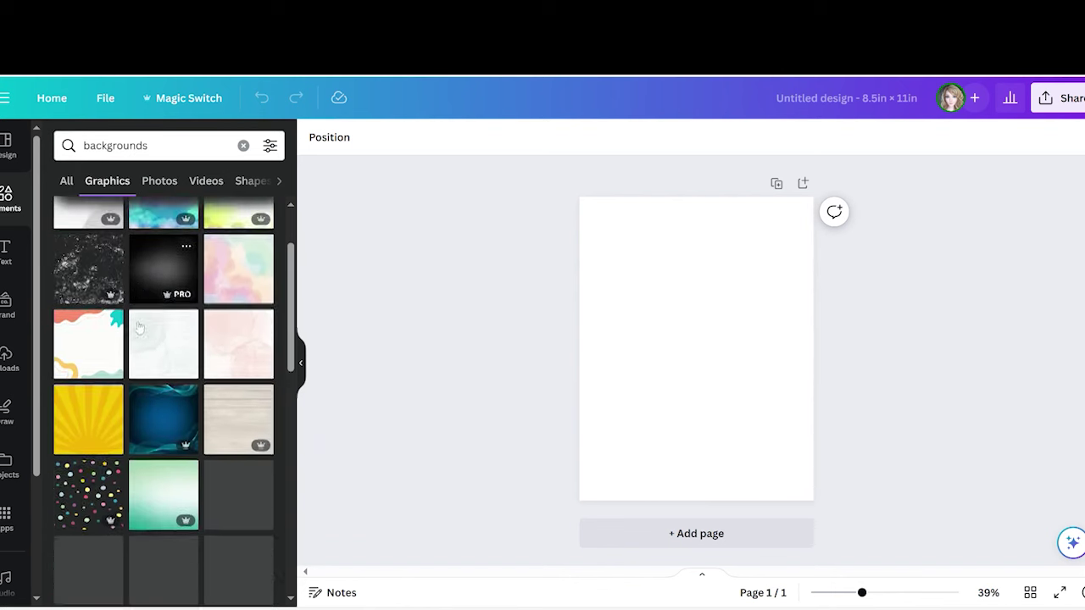
pyautogui.scroll(-1, 133, 320)
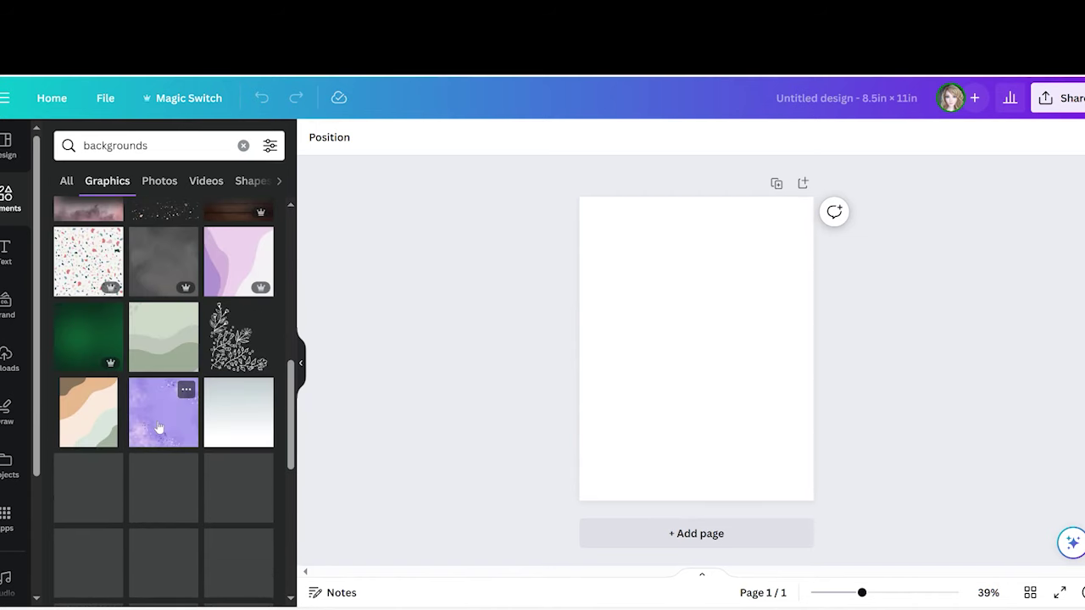
pyautogui.scroll(2, 158, 427)
pyautogui.scroll(5, 158, 428)
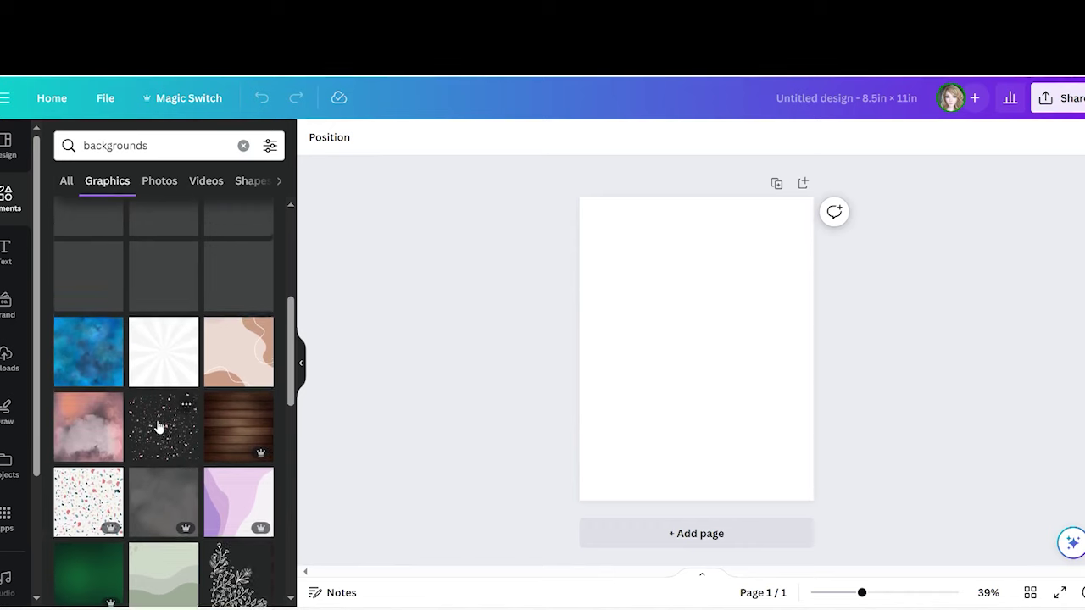
pyautogui.scroll(2, 159, 427)
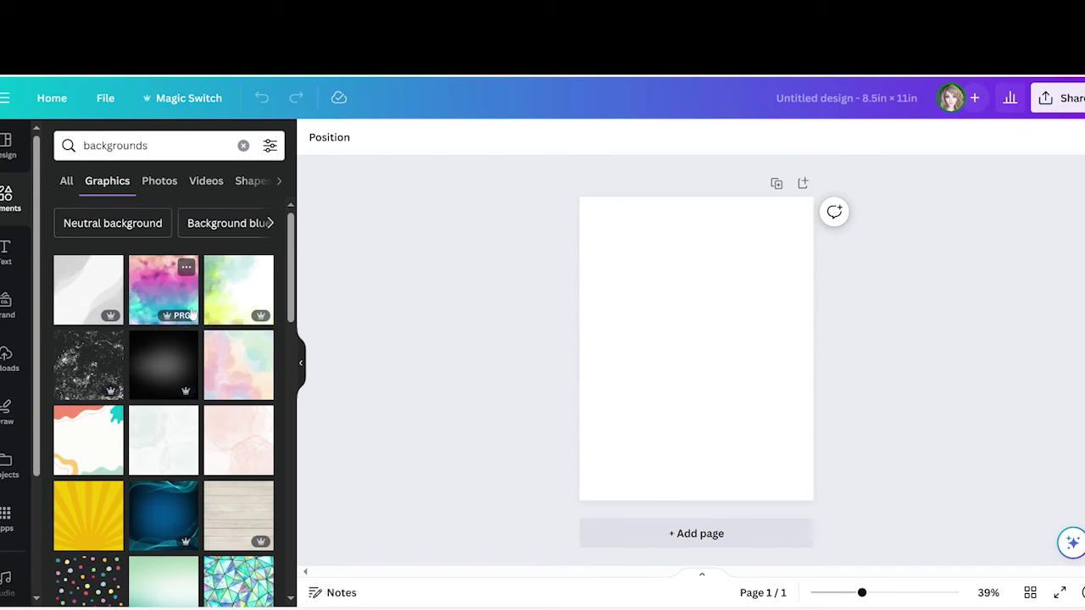
pyautogui.click(161, 288)
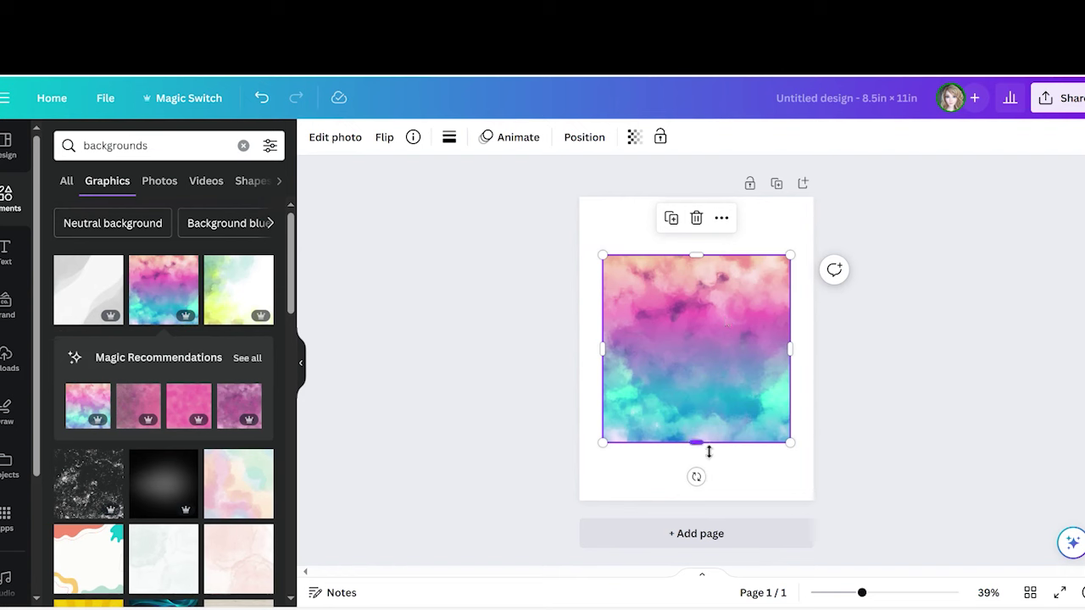
# - Crop the watercolor image from above and below into a wide rectangle and place it near the top of the page
pyautogui.moveTo(708, 452); pyautogui.dragTo(717, 419)
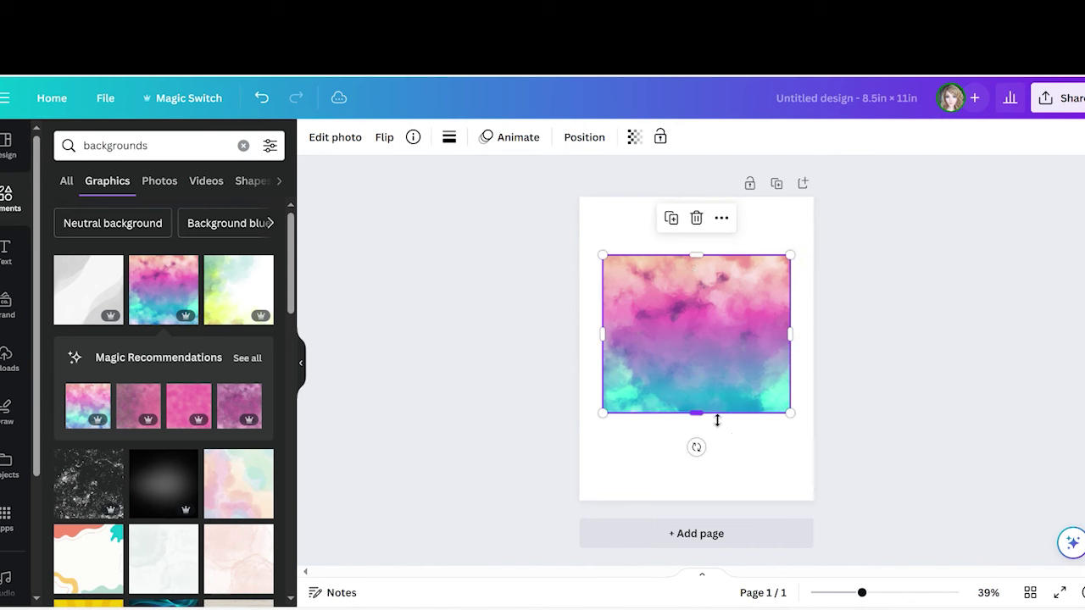
pyautogui.moveTo(703, 267); pyautogui.dragTo(701, 310)
pyautogui.moveTo(715, 416); pyautogui.dragTo(713, 408)
pyautogui.moveTo(697, 303); pyautogui.dragTo(705, 311)
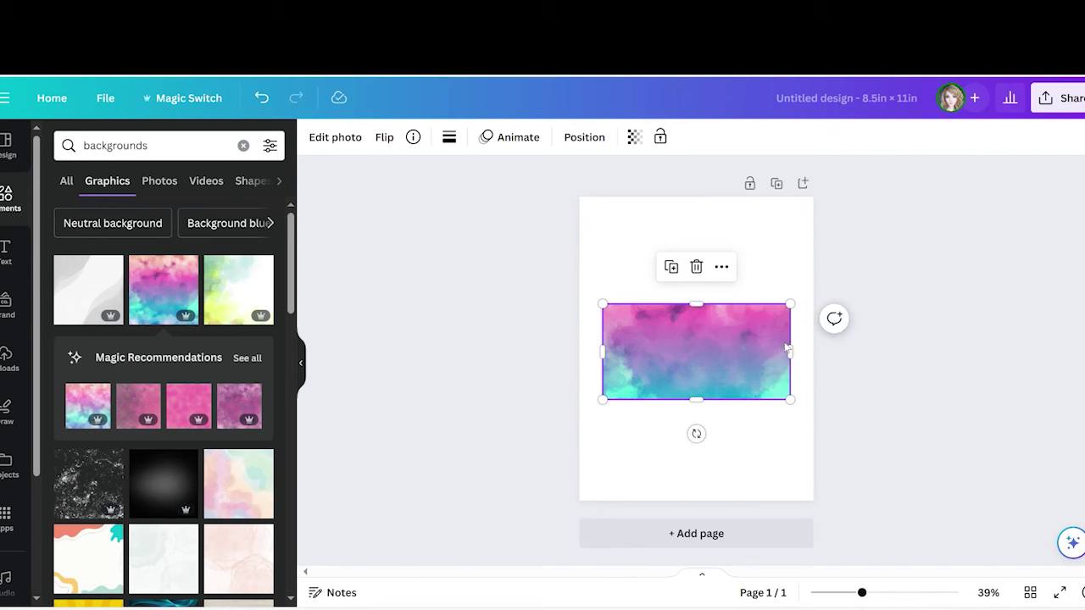
pyautogui.moveTo(799, 357); pyautogui.dragTo(798, 356)
pyautogui.moveTo(717, 376); pyautogui.dragTo(717, 290)
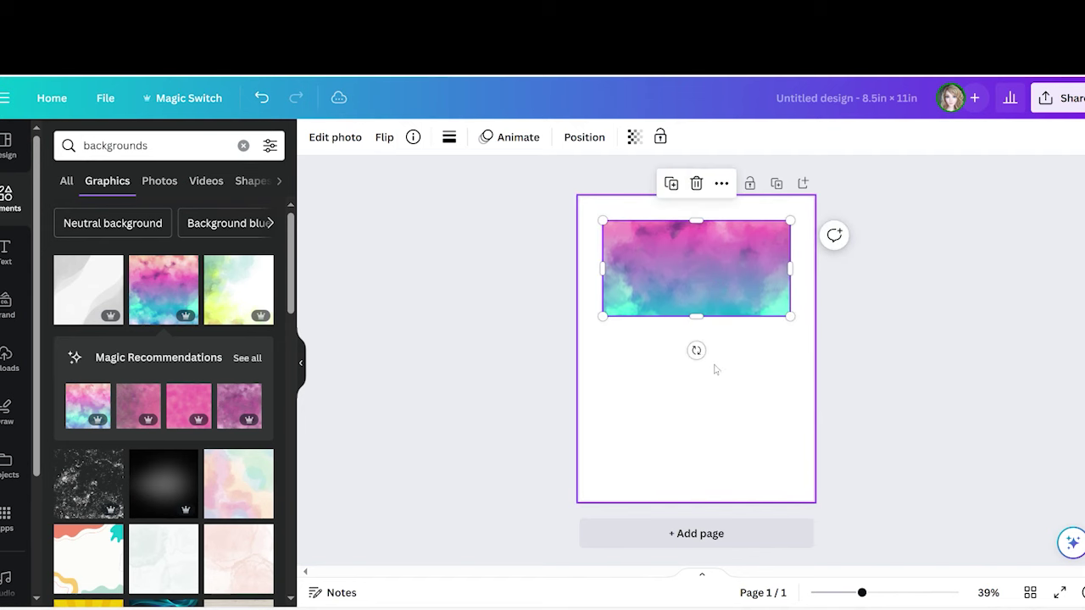
pyautogui.click(740, 391)
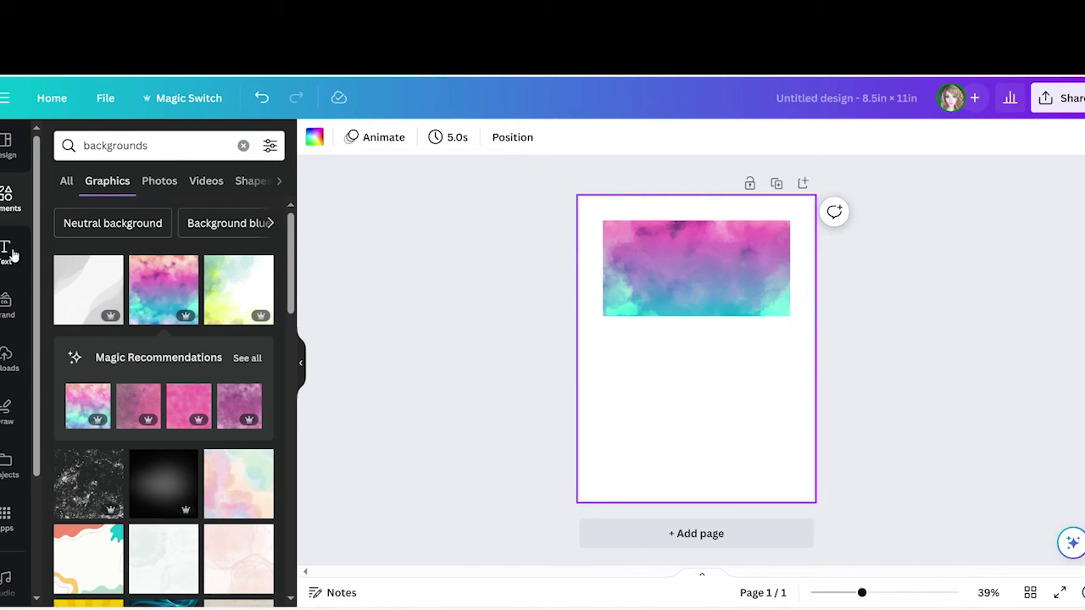
# - Search the elements for "triangle", add the solid right-triangle graphic and place it over the left part of the watercolor rectangle
pyautogui.click(10, 211)
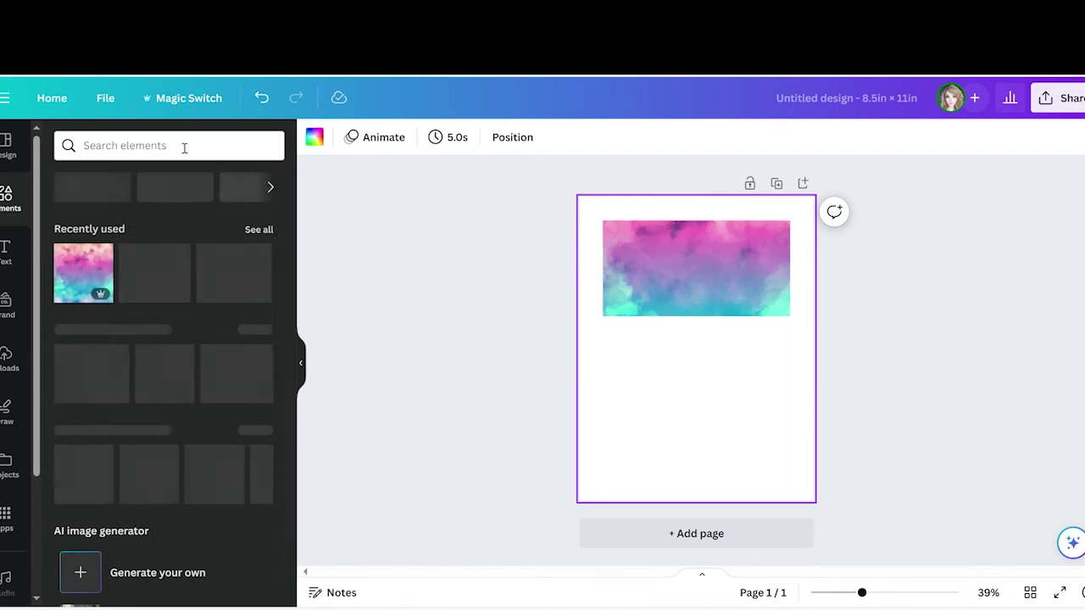
pyautogui.click(183, 147)
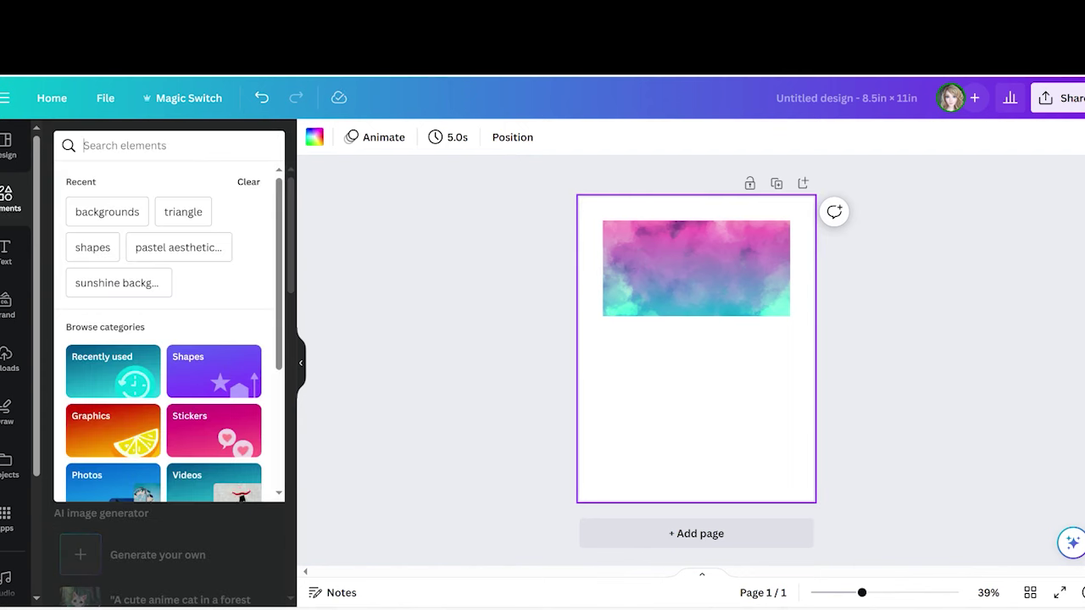
pyautogui.write('triangle')
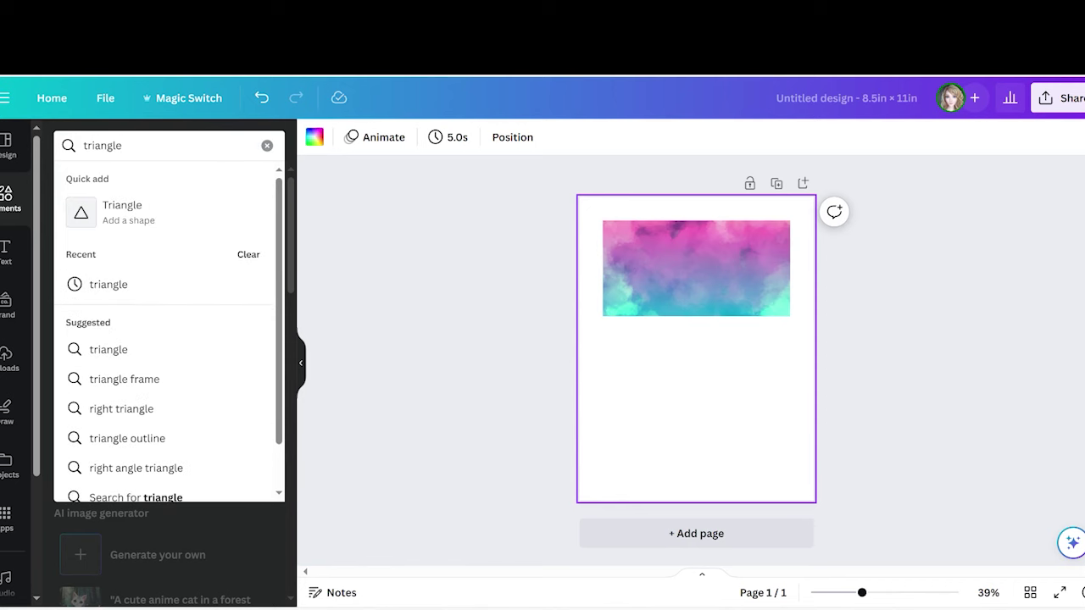
pyautogui.press('Return')
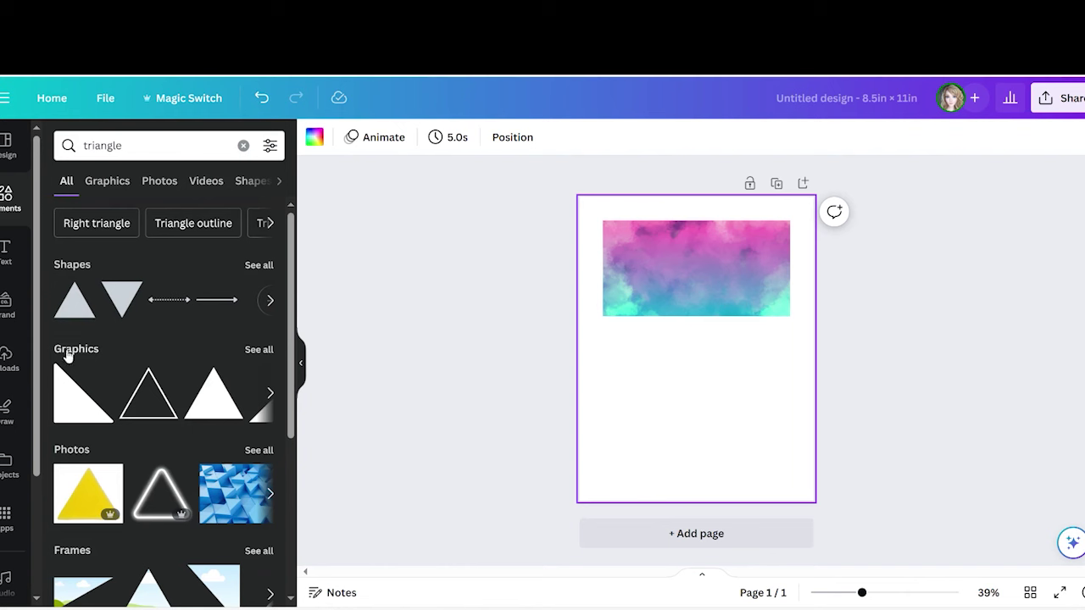
pyautogui.click(73, 407)
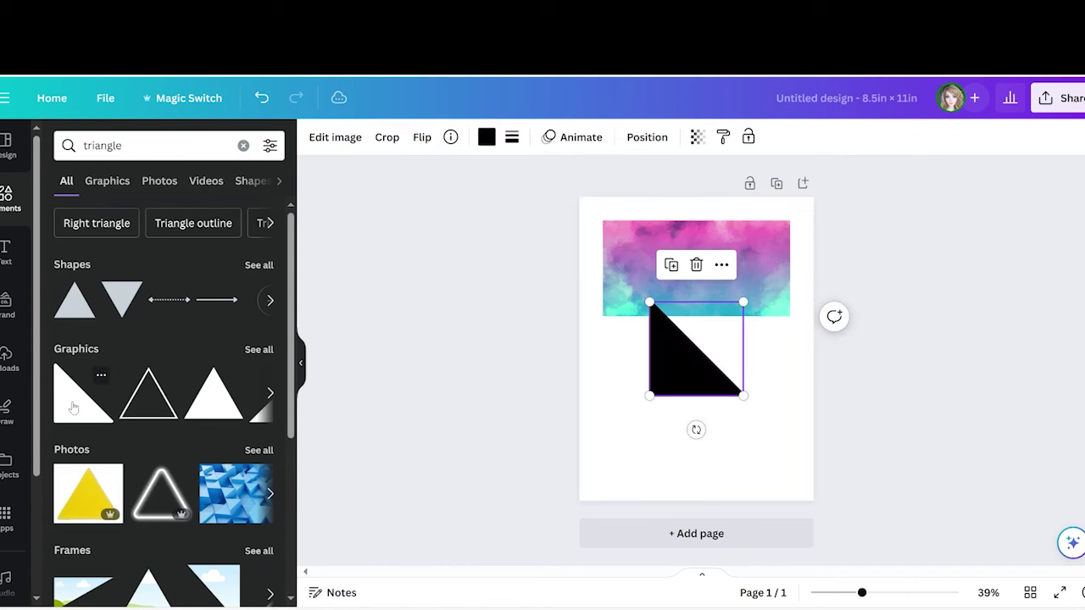
pyautogui.moveTo(688, 386); pyautogui.dragTo(644, 309)
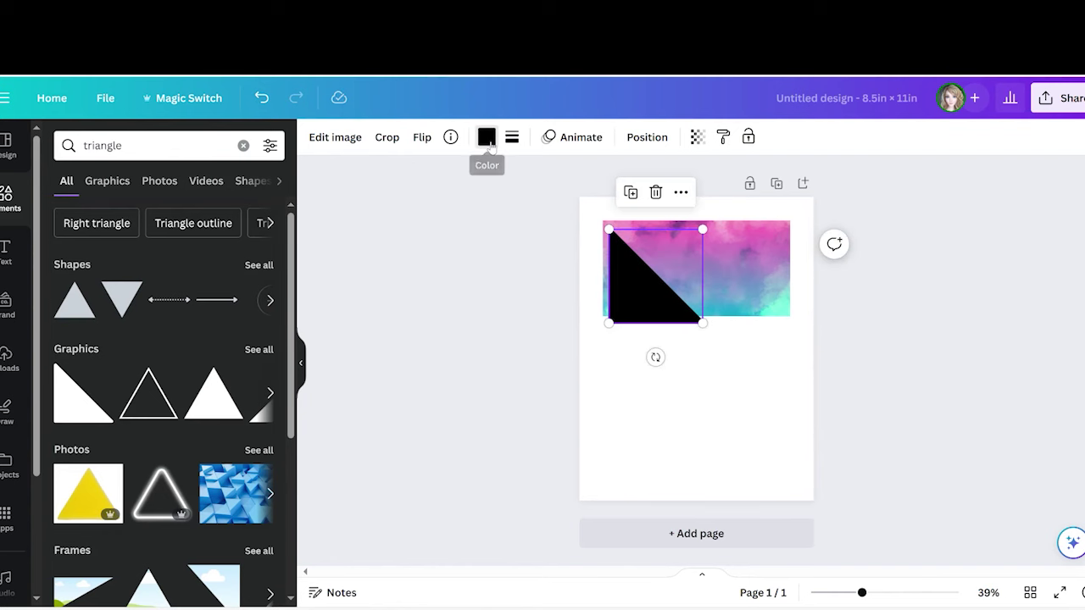
# - Recolor the triangle white and rotate it clockwise so its long edge slants up to the right across the watercolor rectangle
pyautogui.click(489, 139)
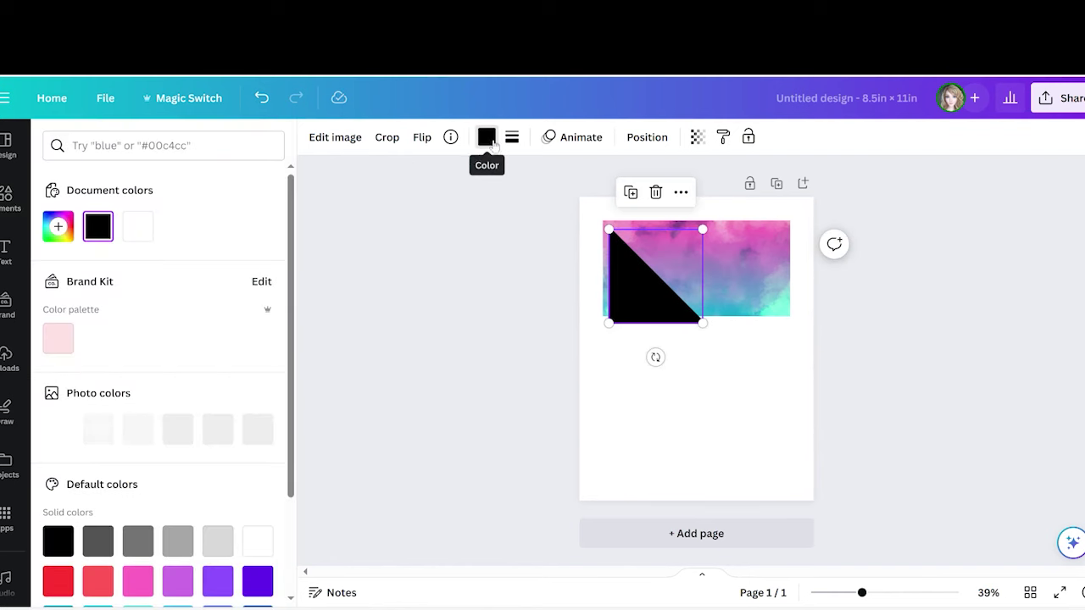
pyautogui.click(138, 227)
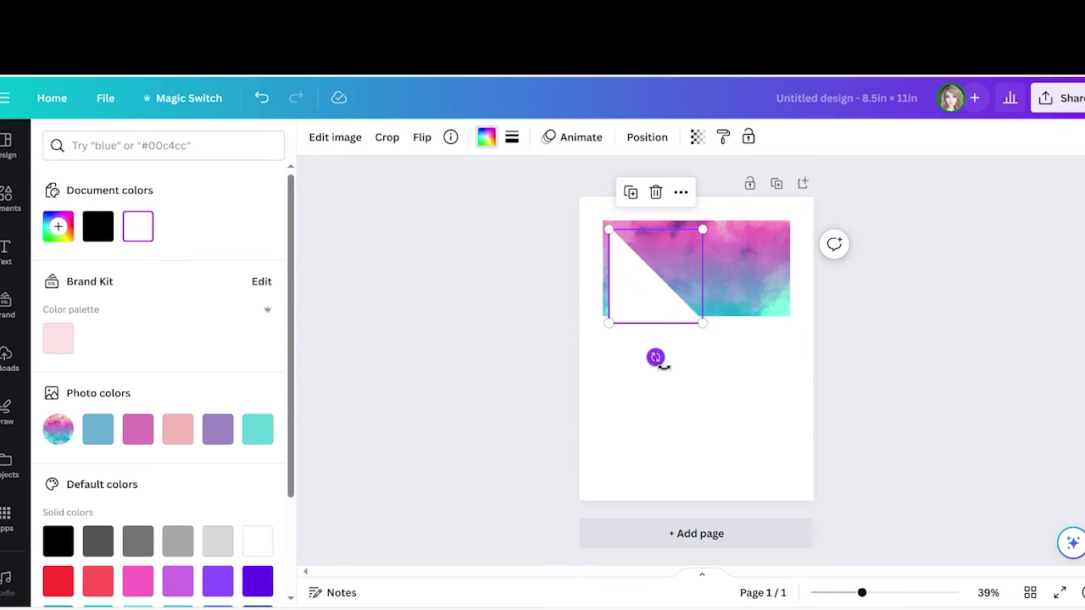
pyautogui.moveTo(657, 361); pyautogui.dragTo(576, 295)
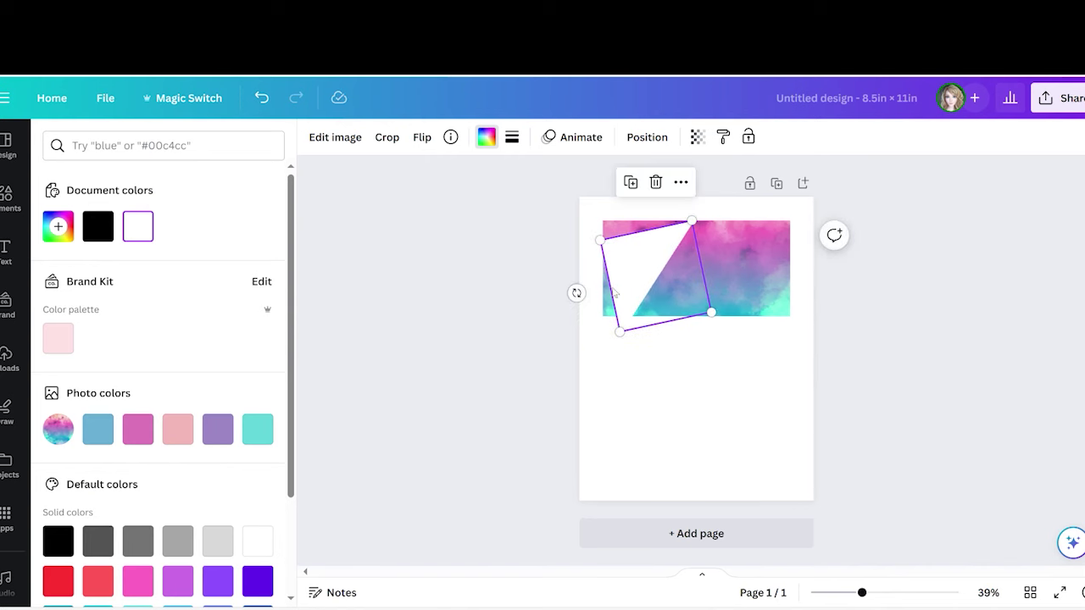
# - Set the white triangle's transparency to 75
pyautogui.click(700, 140)
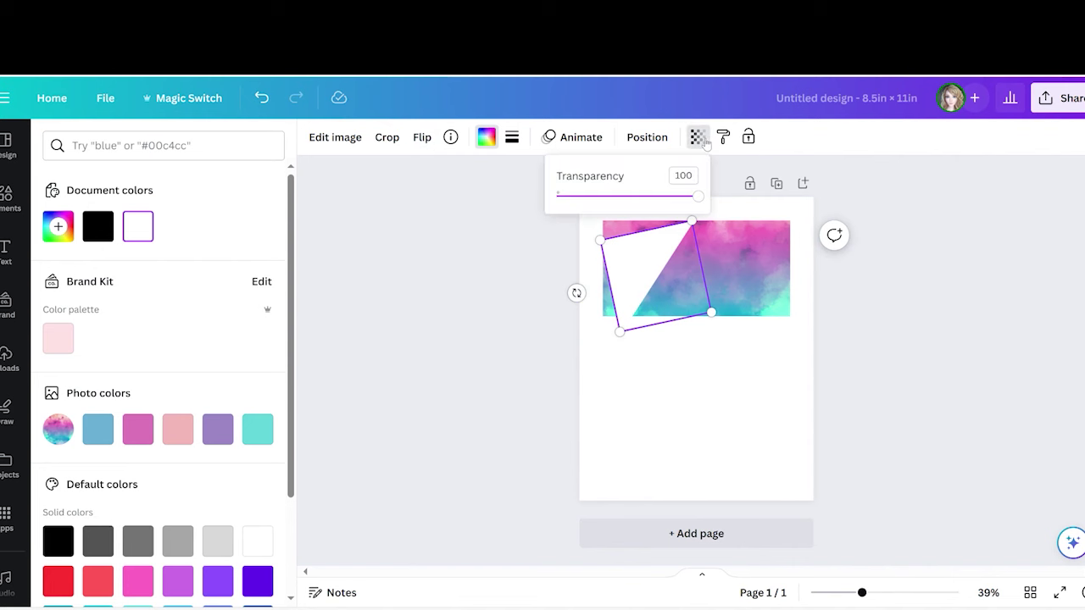
pyautogui.click(699, 179)
pyautogui.write('75')
pyautogui.press('Return')
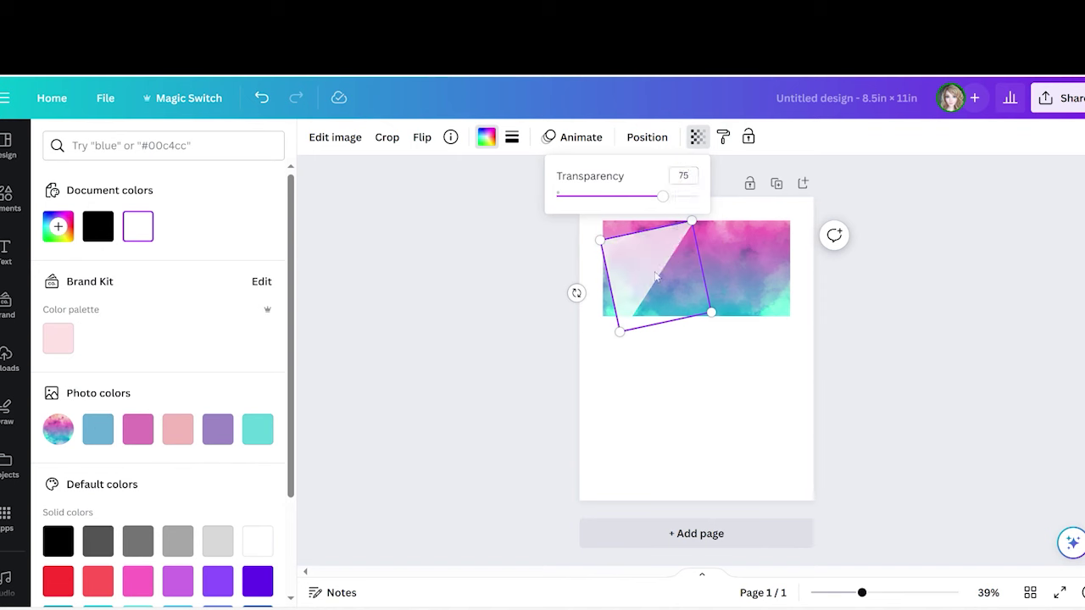
pyautogui.click(695, 407)
# - Enlarge the translucent triangle slightly and move it to cover the upper-left corner and left edge of the watercolor rectangle
pyautogui.click(678, 255)
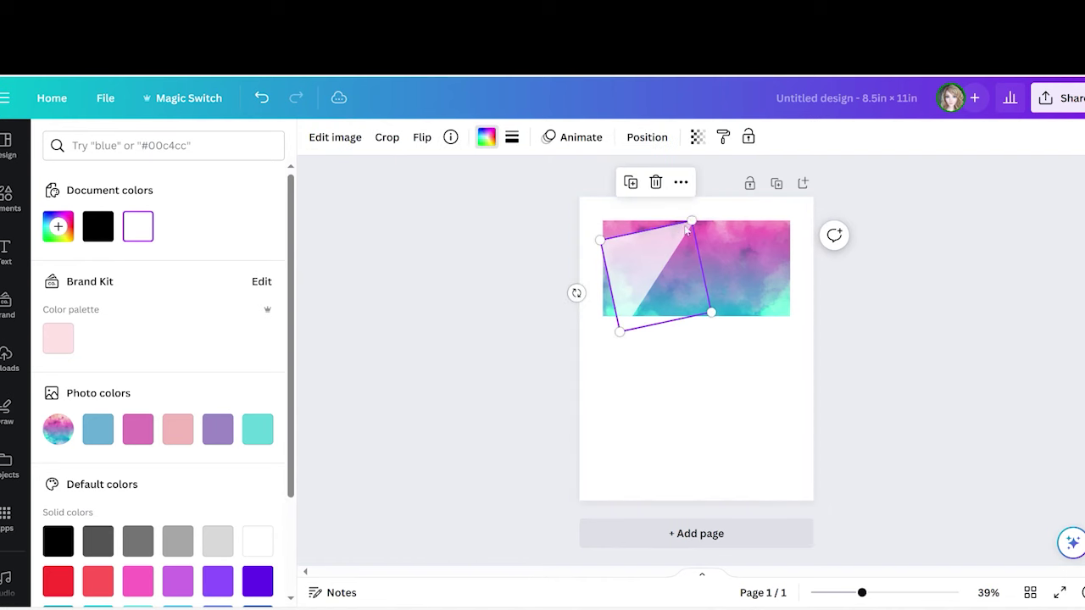
pyautogui.moveTo(703, 225); pyautogui.dragTo(696, 214)
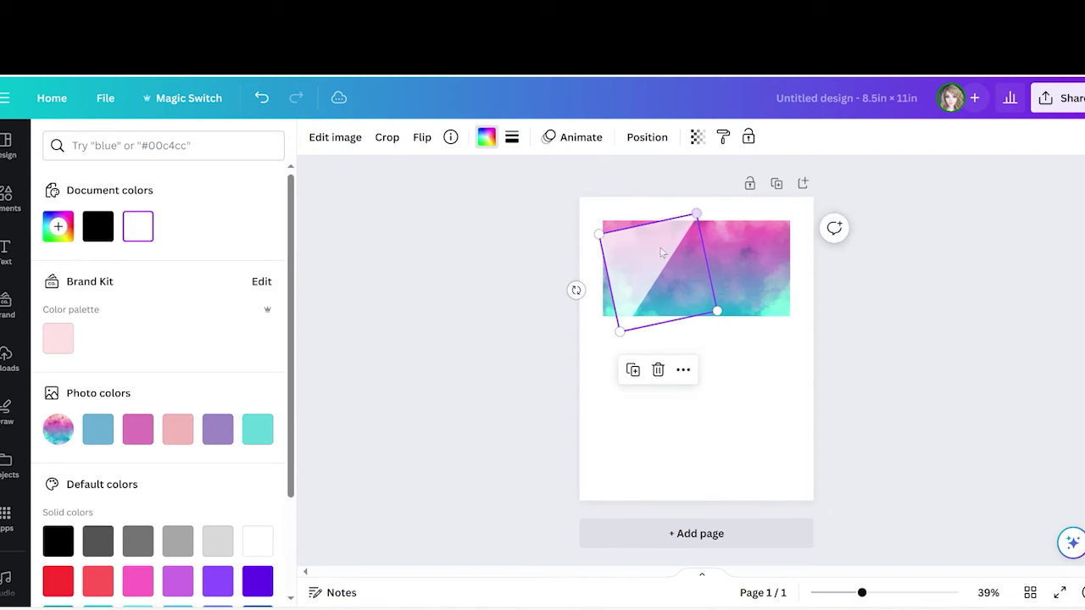
pyautogui.moveTo(642, 273); pyautogui.dragTo(631, 266)
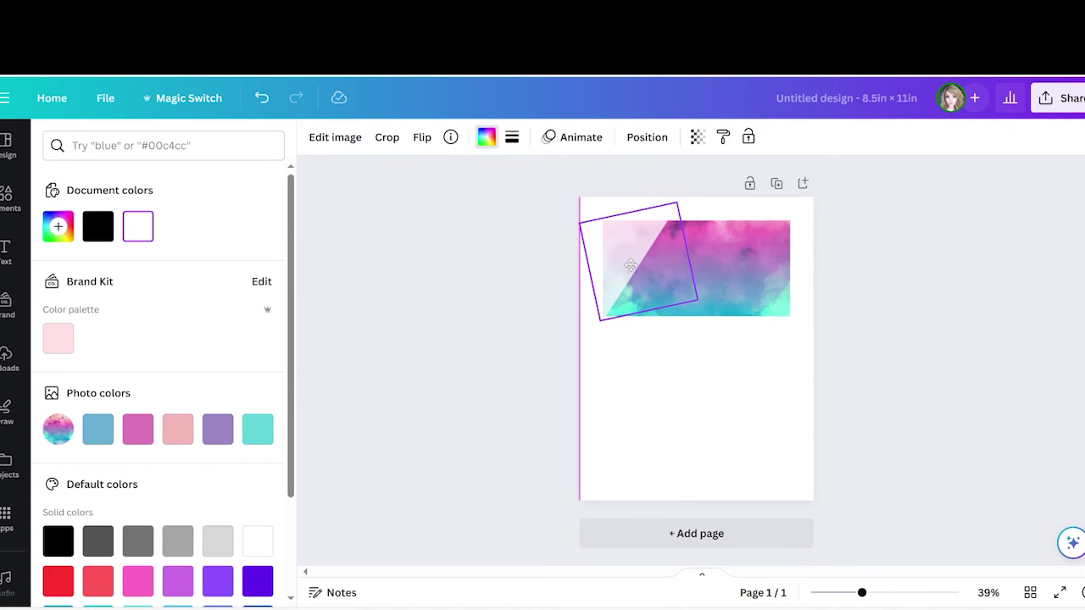
pyautogui.moveTo(629, 266); pyautogui.dragTo(625, 262)
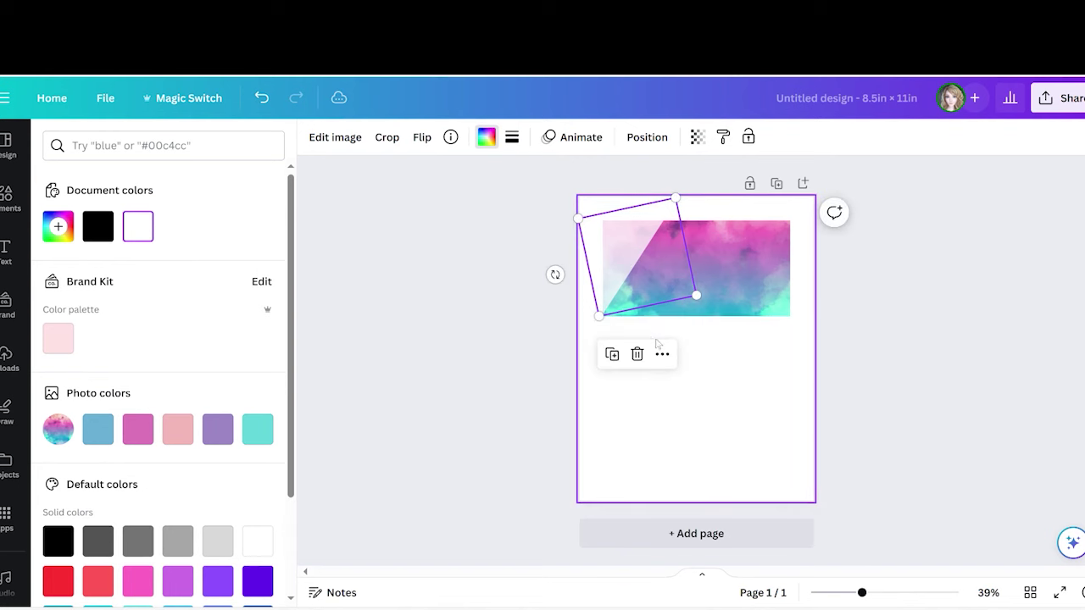
pyautogui.click(685, 336)
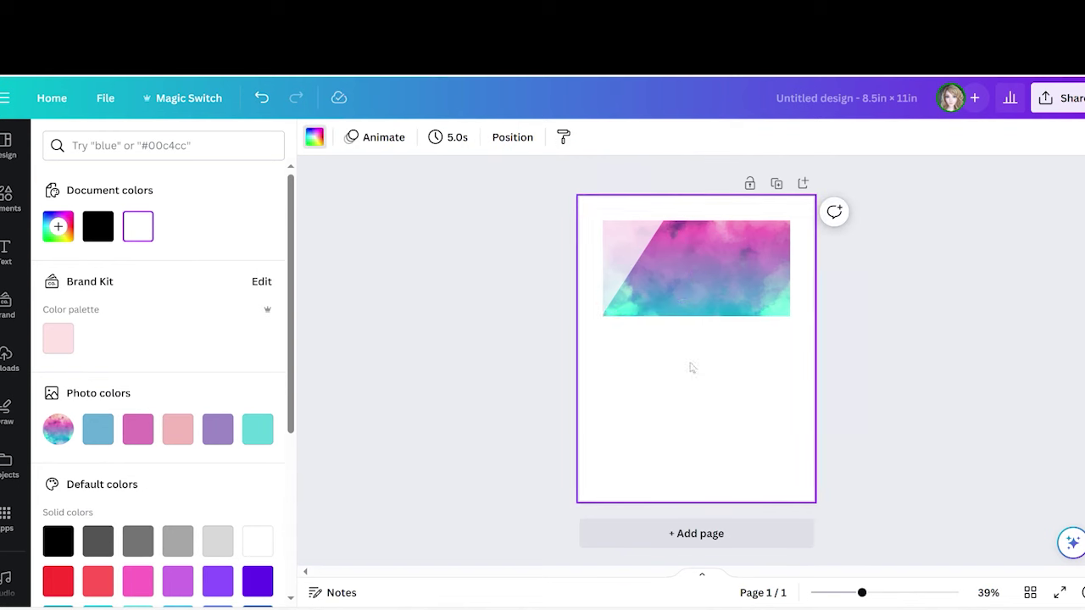
pyautogui.moveTo(627, 286); pyautogui.dragTo(626, 289)
pyautogui.click(669, 384)
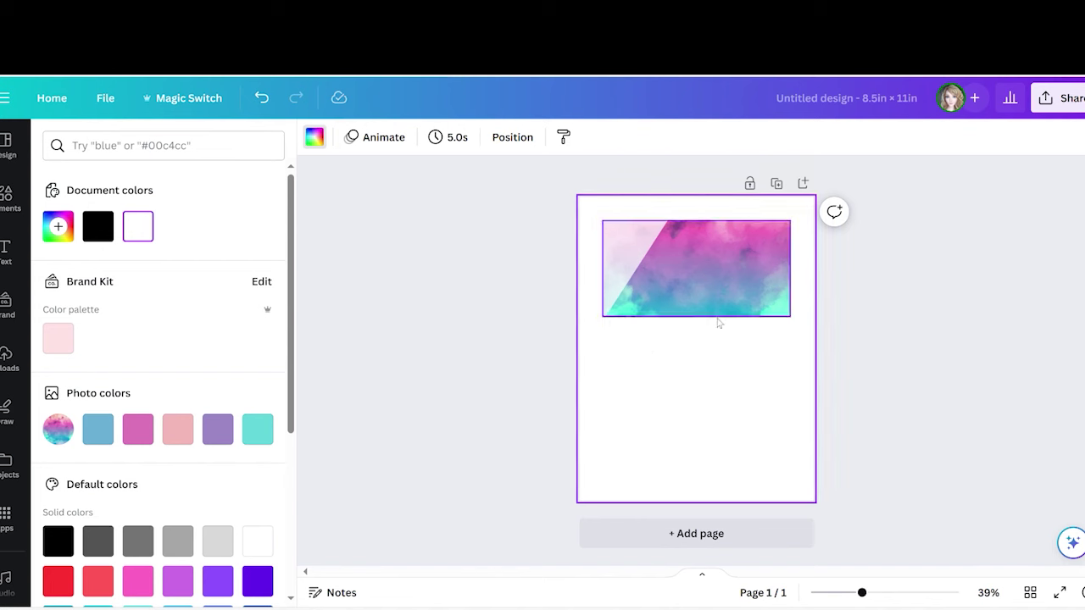
# - Add a subheading reading "Spending" and place it over the watercolor rectangle, right of the translucent triangle
pyautogui.click(6, 254)
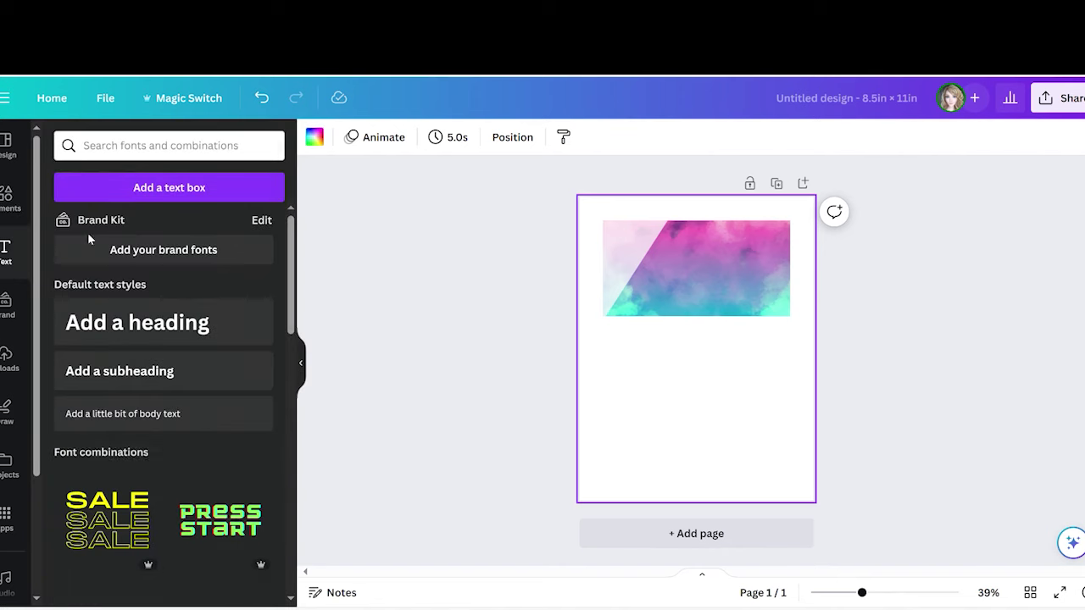
pyautogui.click(119, 371)
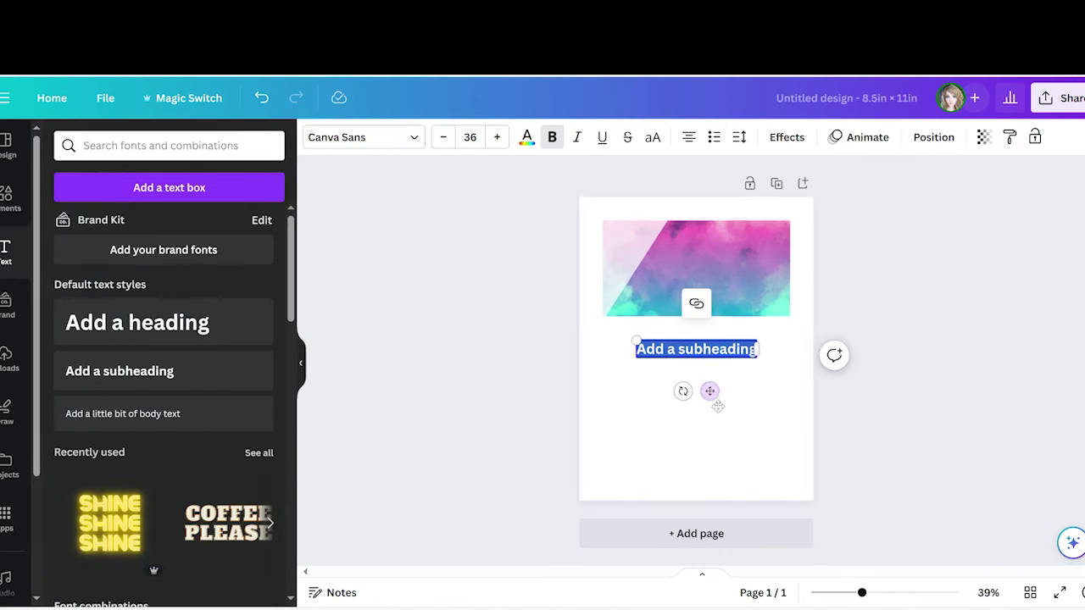
pyautogui.moveTo(709, 391); pyautogui.dragTo(736, 322)
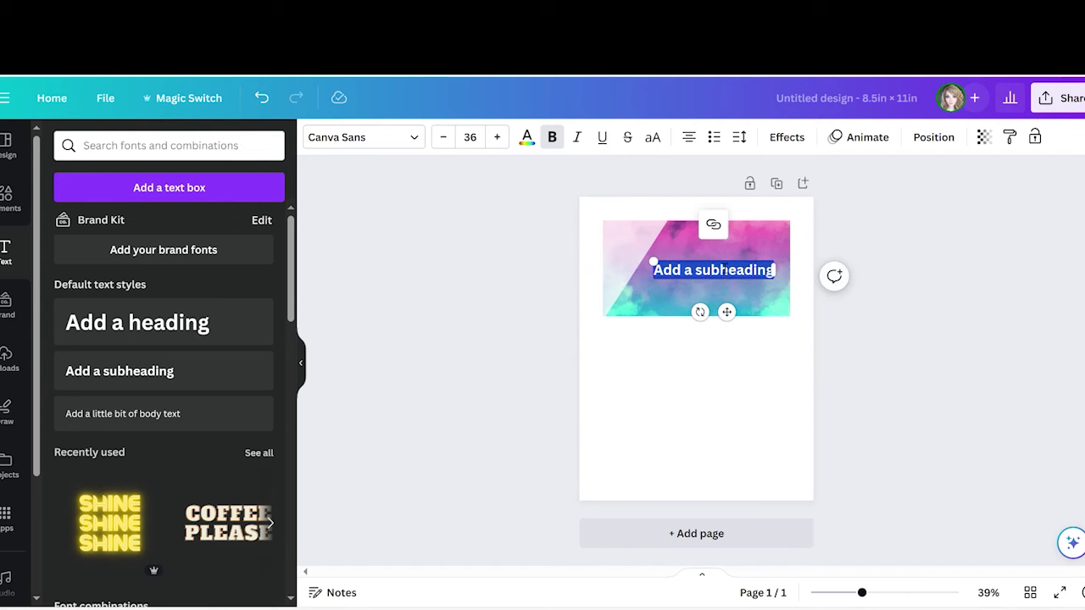
pyautogui.write('SD')
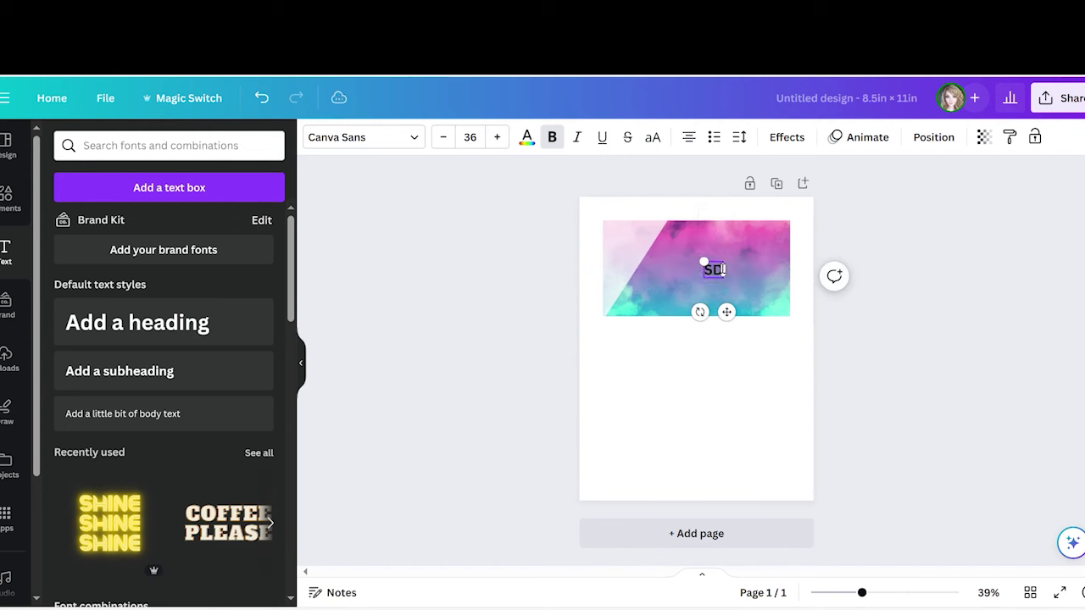
pyautogui.press('BackSpace')
pyautogui.write('pending')
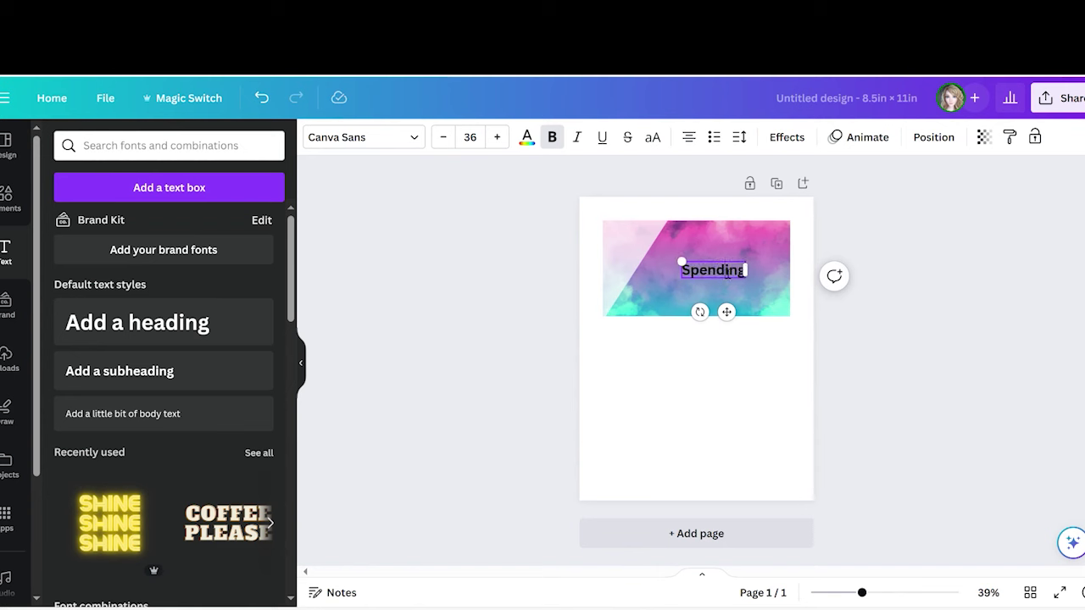
# - Change the font of the "Spending" text to Porcelain
pyautogui.doubleClick(727, 272)
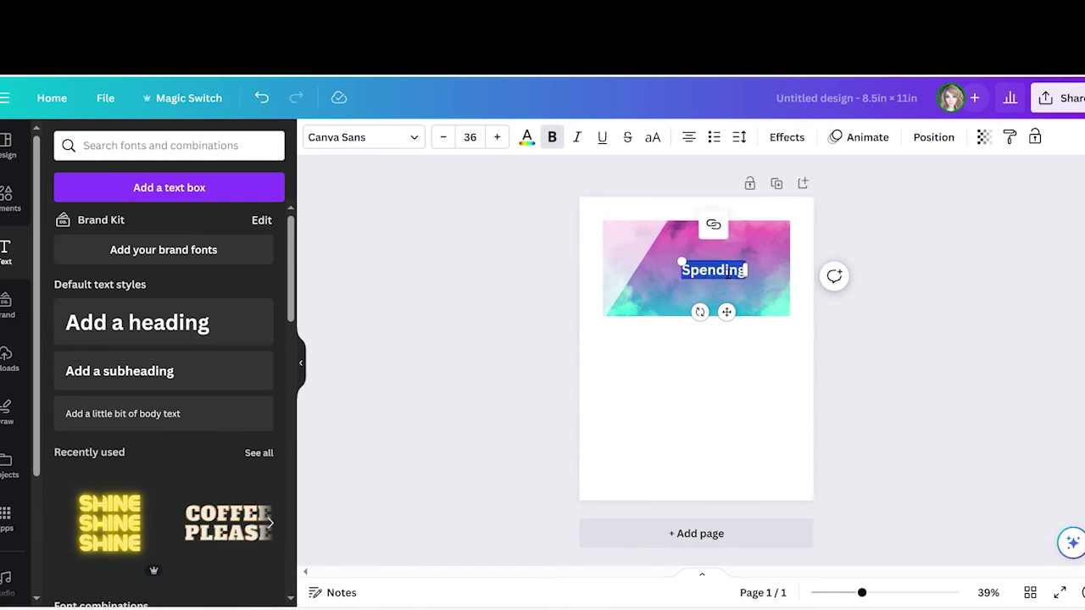
pyautogui.click(416, 137)
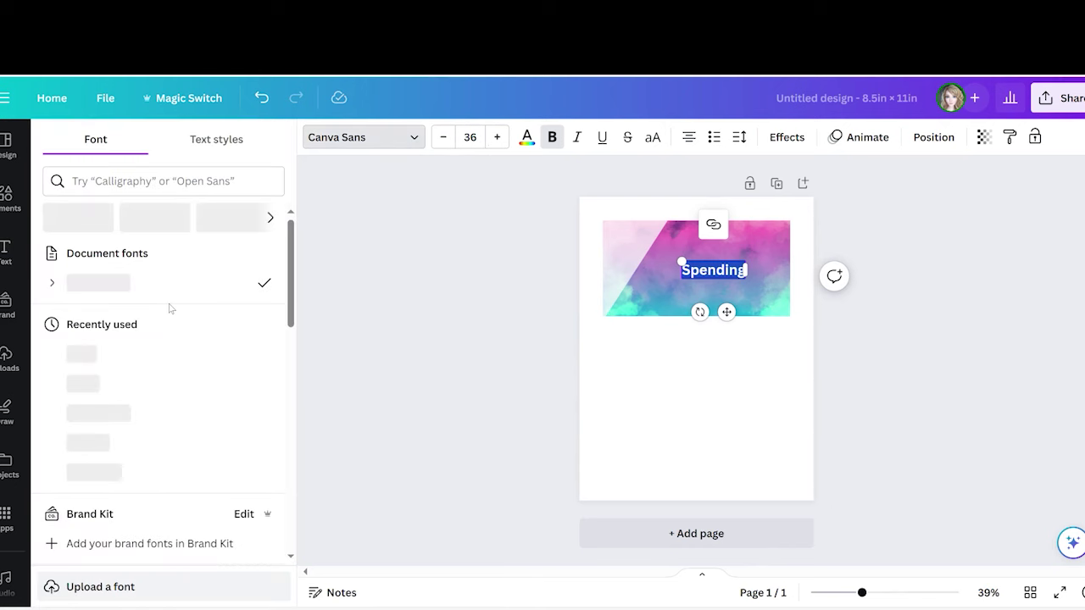
pyautogui.scroll(-6, 170, 310)
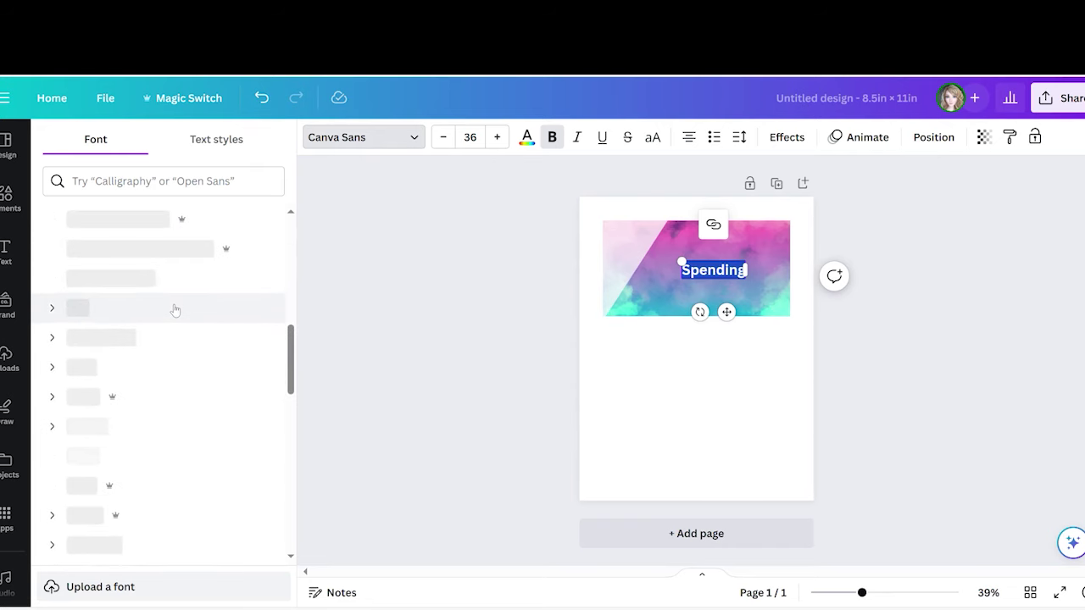
pyautogui.scroll(1, 171, 312)
pyautogui.scroll(3, 171, 312)
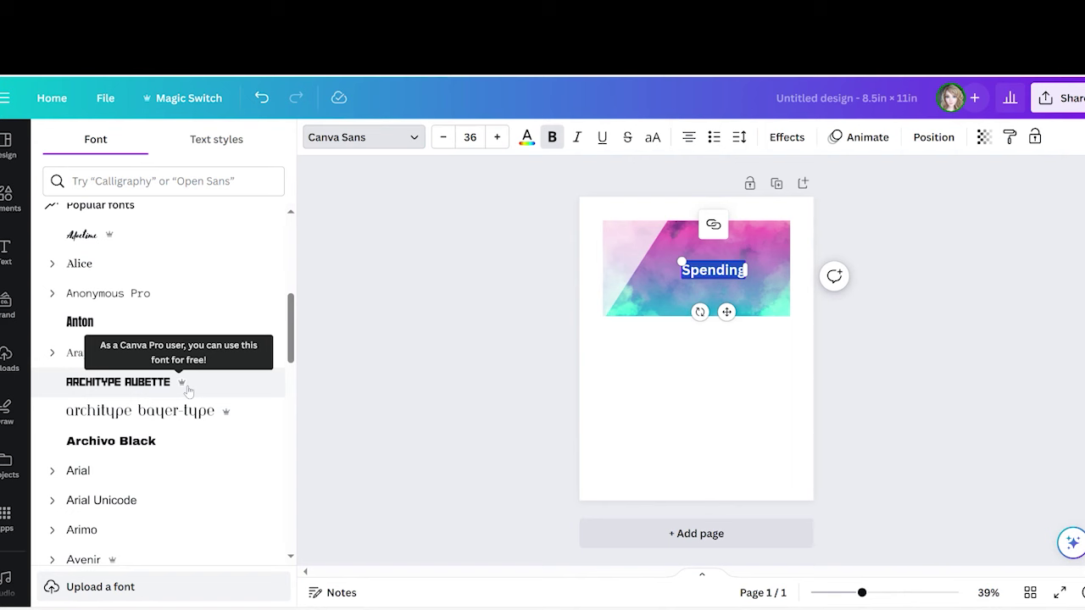
pyautogui.scroll(-1, 188, 391)
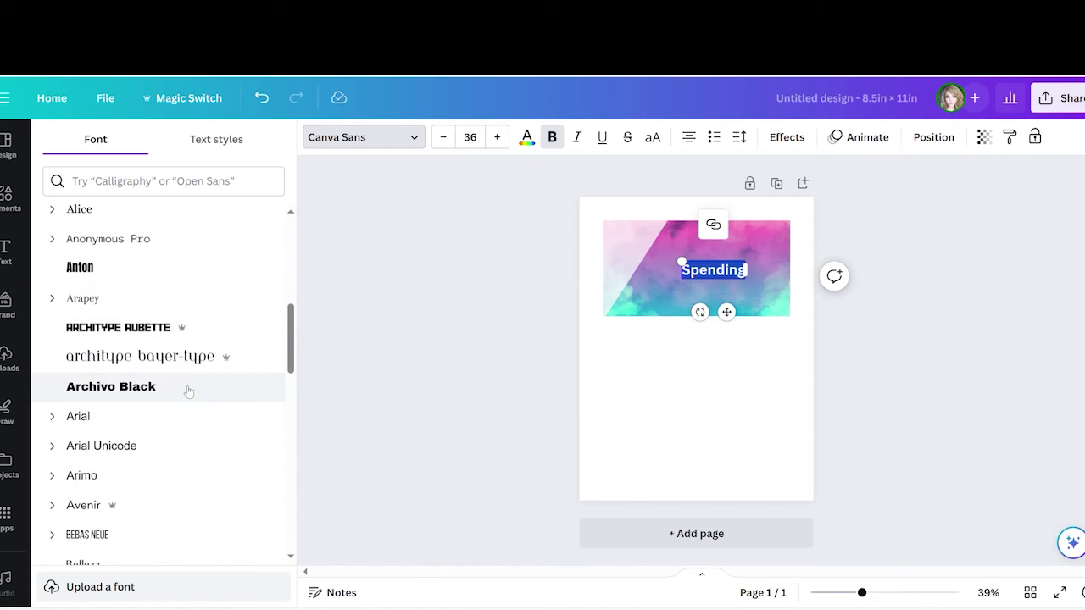
pyautogui.scroll(4, 188, 391)
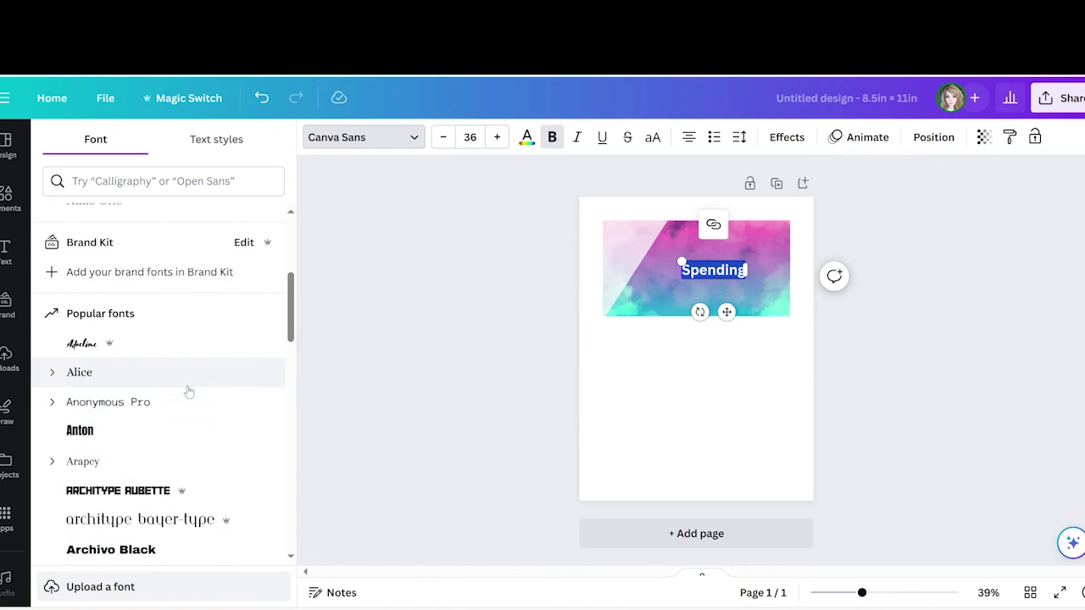
pyautogui.scroll(3, 188, 390)
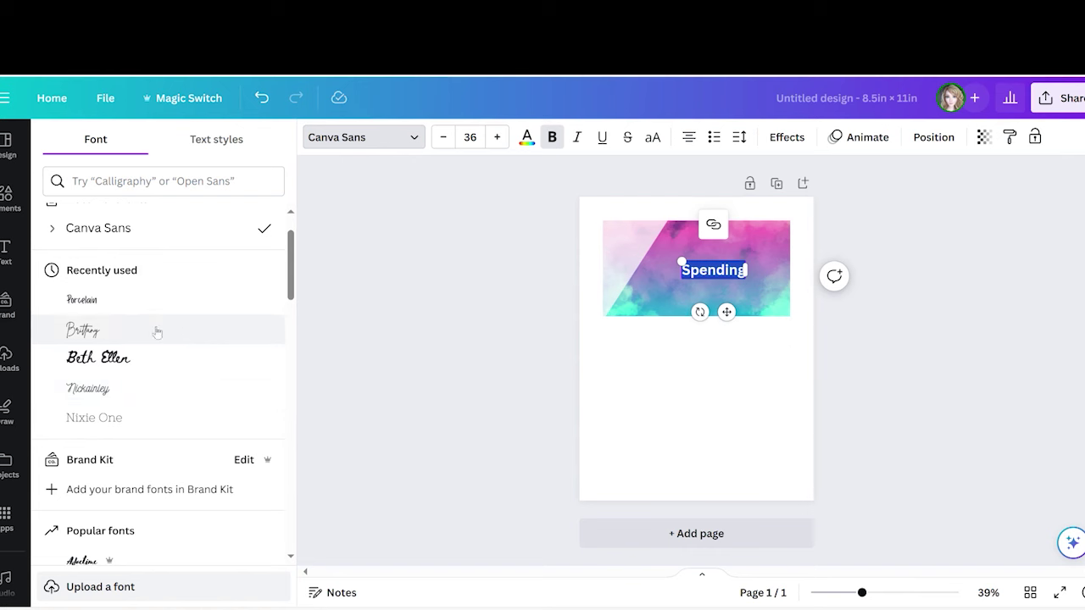
pyautogui.click(90, 305)
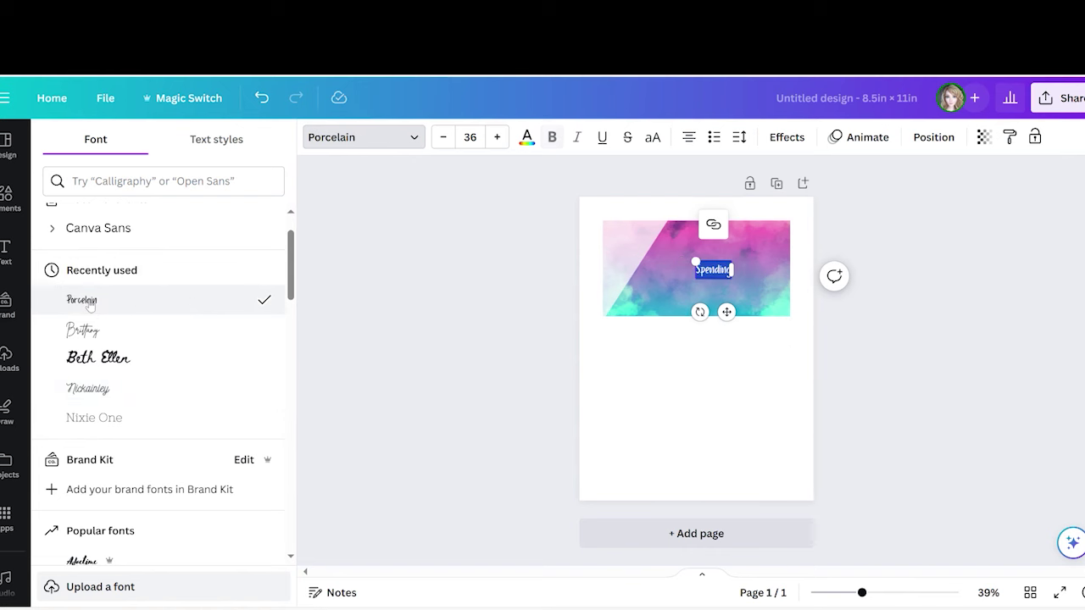
# - Set the font size of the "Spending" text to 96
pyautogui.click(498, 138)
pyautogui.click(471, 138)
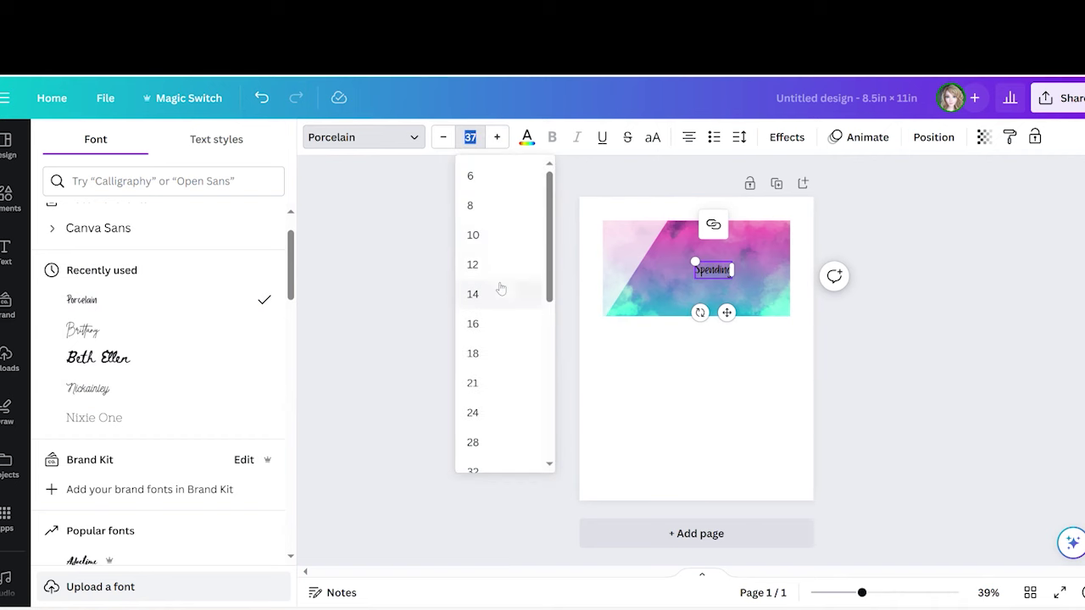
pyautogui.scroll(-5, 498, 290)
pyautogui.scroll(-1, 501, 289)
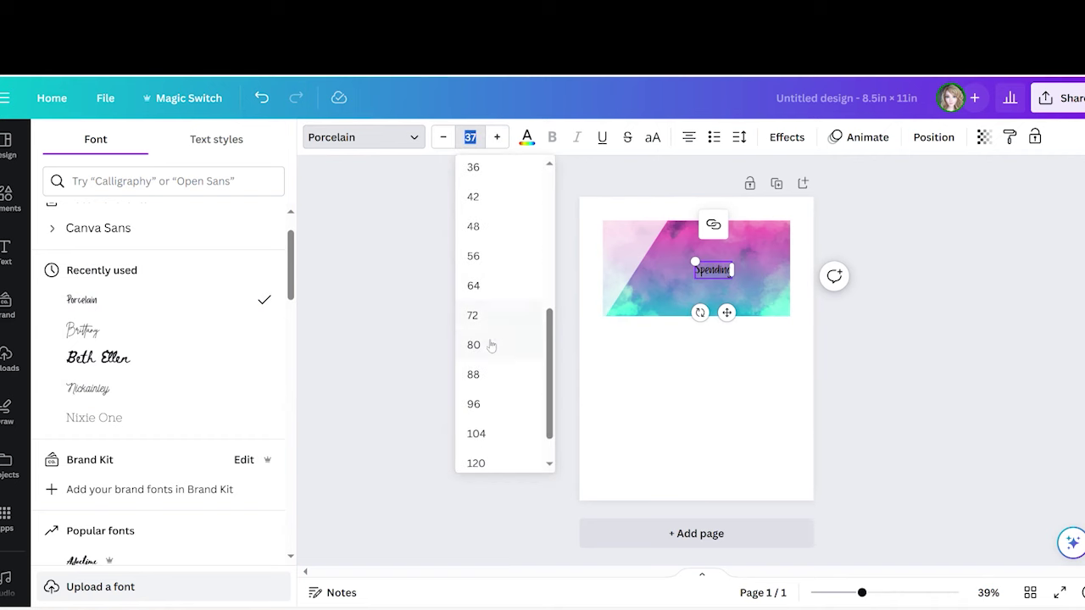
pyautogui.click(477, 403)
pyautogui.click(752, 395)
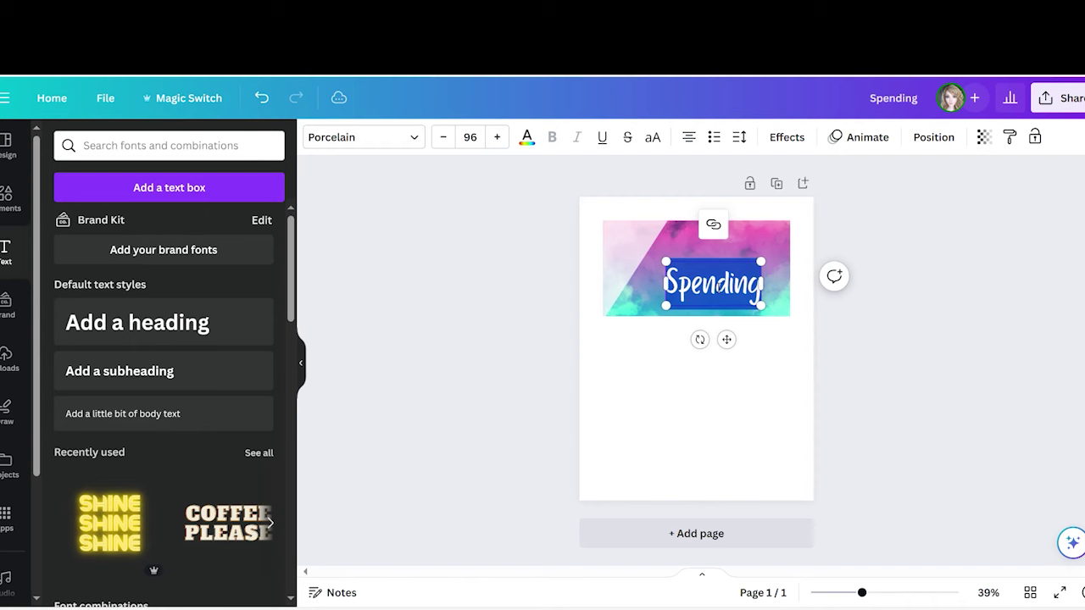
pyautogui.click(741, 387)
# - Move the "Spending" text so it sits vertically centered on the watercolor rectangle, right of the translucent triangle
pyautogui.moveTo(714, 286); pyautogui.dragTo(729, 276)
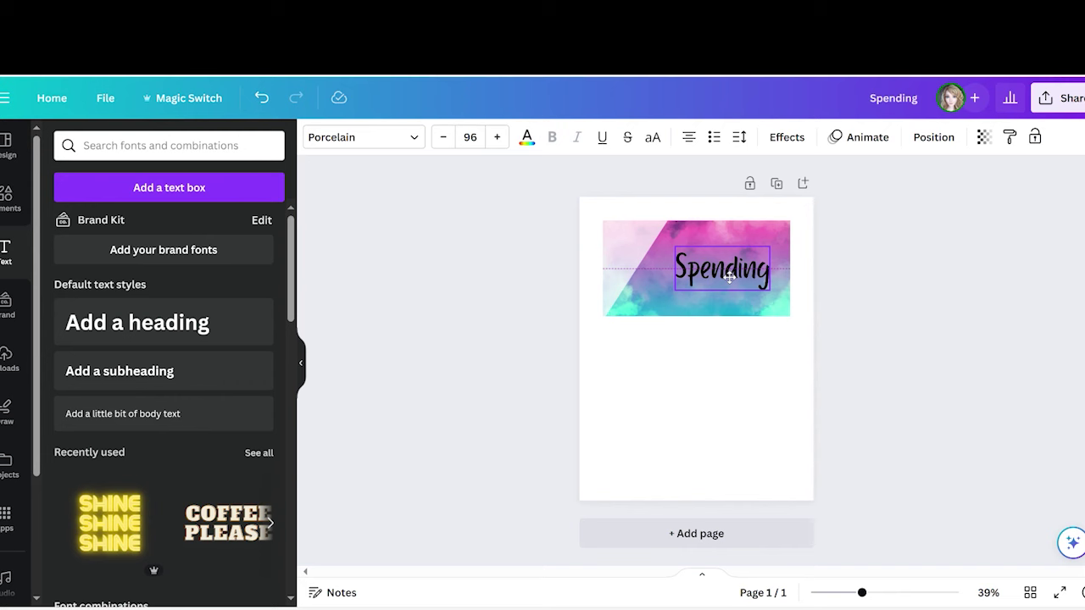
pyautogui.moveTo(728, 277); pyautogui.dragTo(729, 276)
pyautogui.click(722, 379)
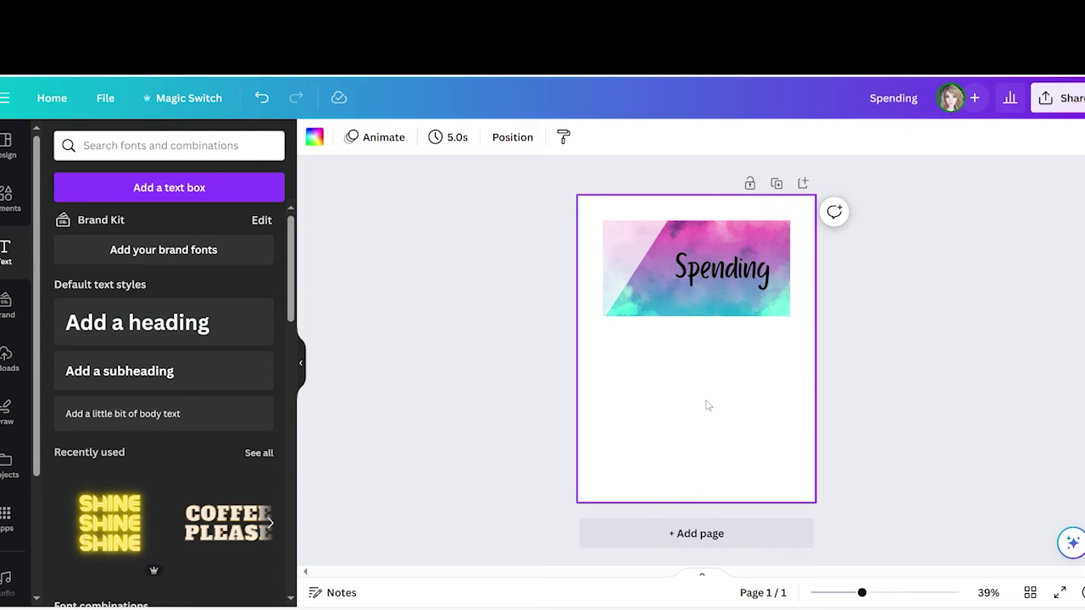
pyautogui.click(734, 277)
pyautogui.moveTo(734, 277); pyautogui.dragTo(730, 277)
pyautogui.click(716, 416)
# - Try the colors sampled from the watercolor photo on the "Spending" text and settle on turquoise
pyautogui.click(727, 274)
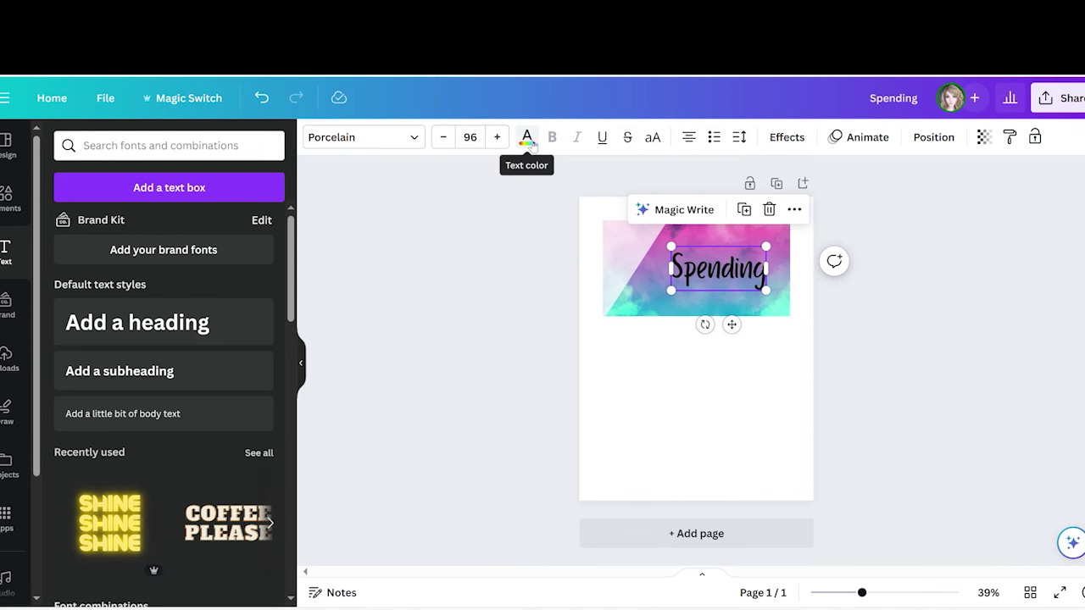
pyautogui.click(528, 138)
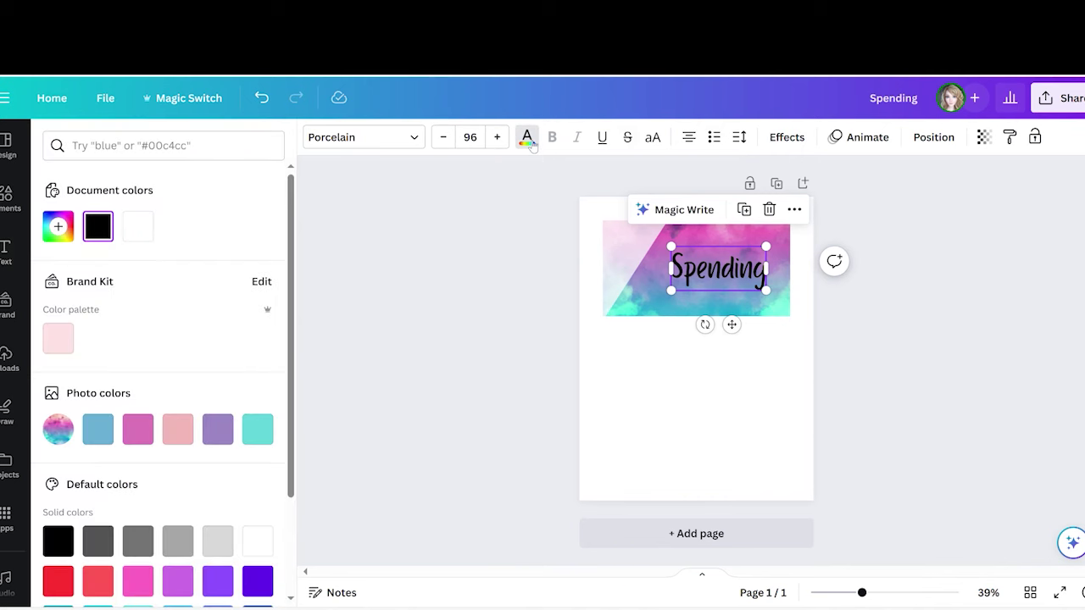
pyautogui.click(96, 430)
pyautogui.click(140, 435)
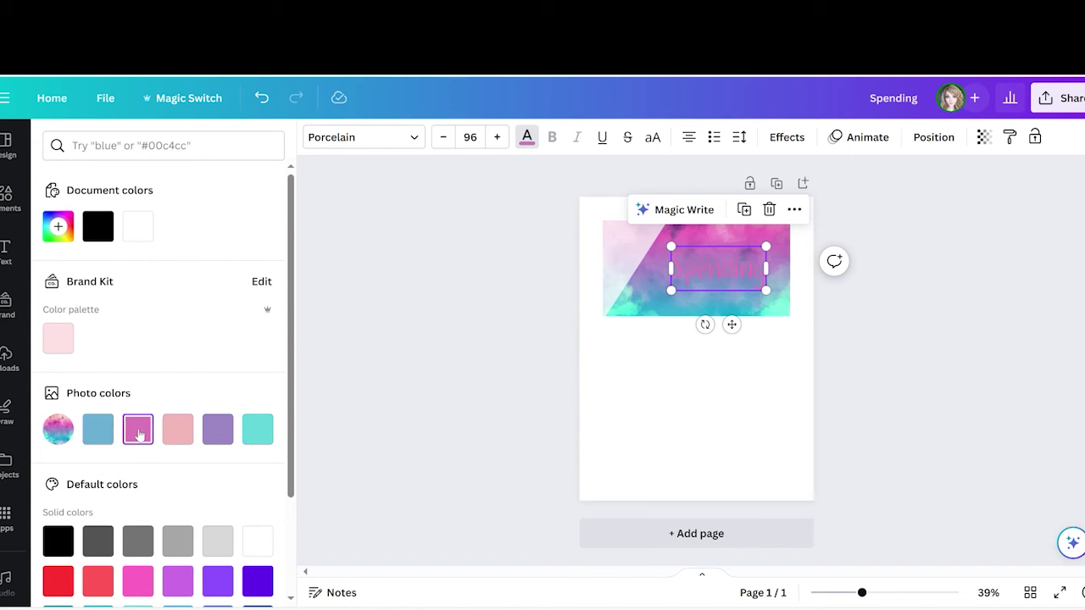
pyautogui.click(179, 434)
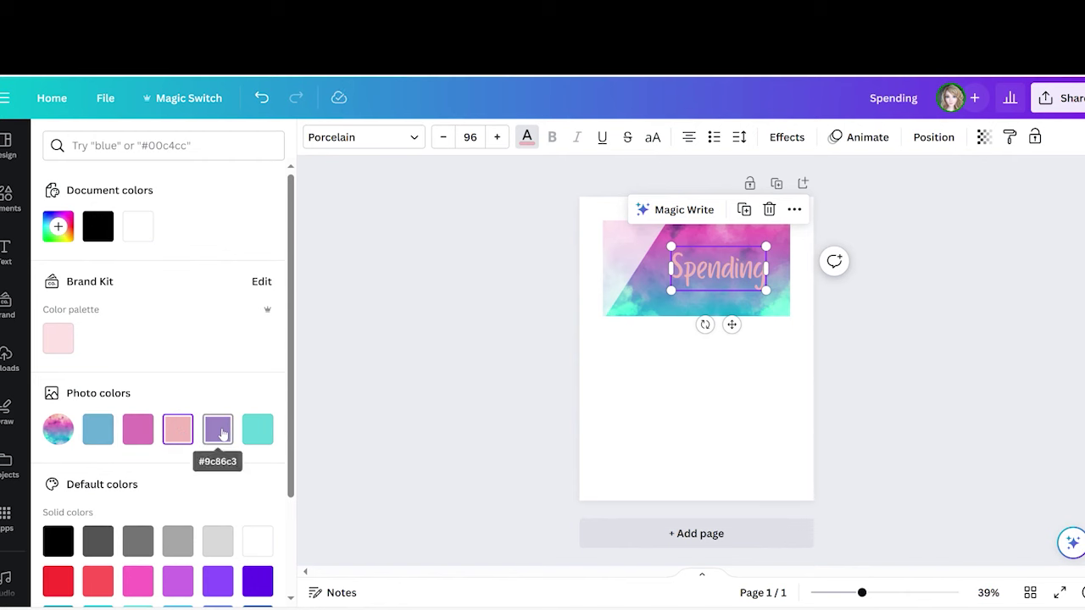
pyautogui.click(218, 434)
pyautogui.click(258, 434)
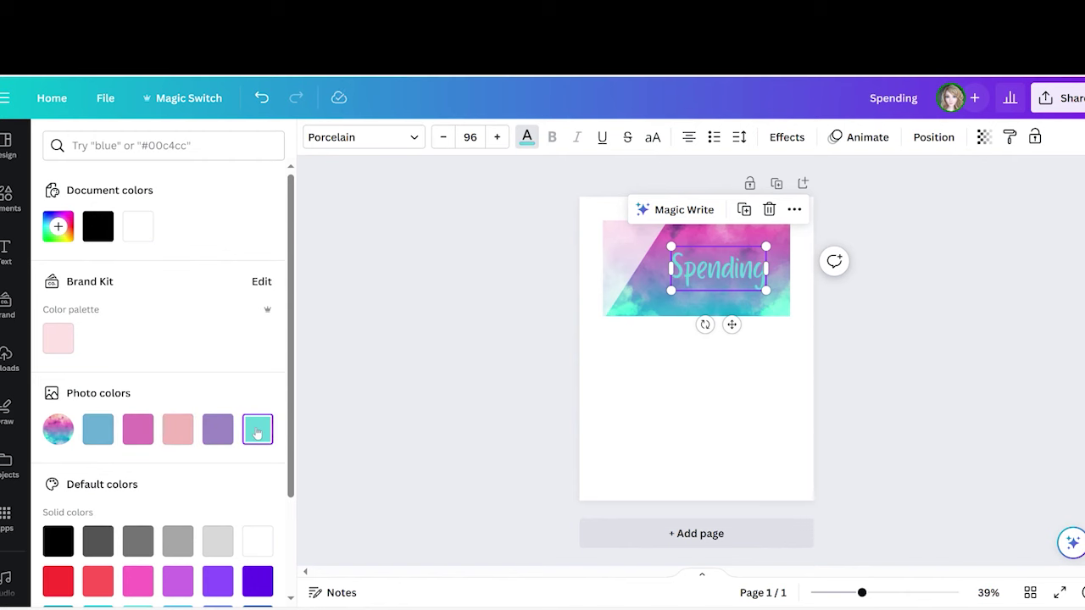
pyautogui.click(456, 424)
pyautogui.click(706, 392)
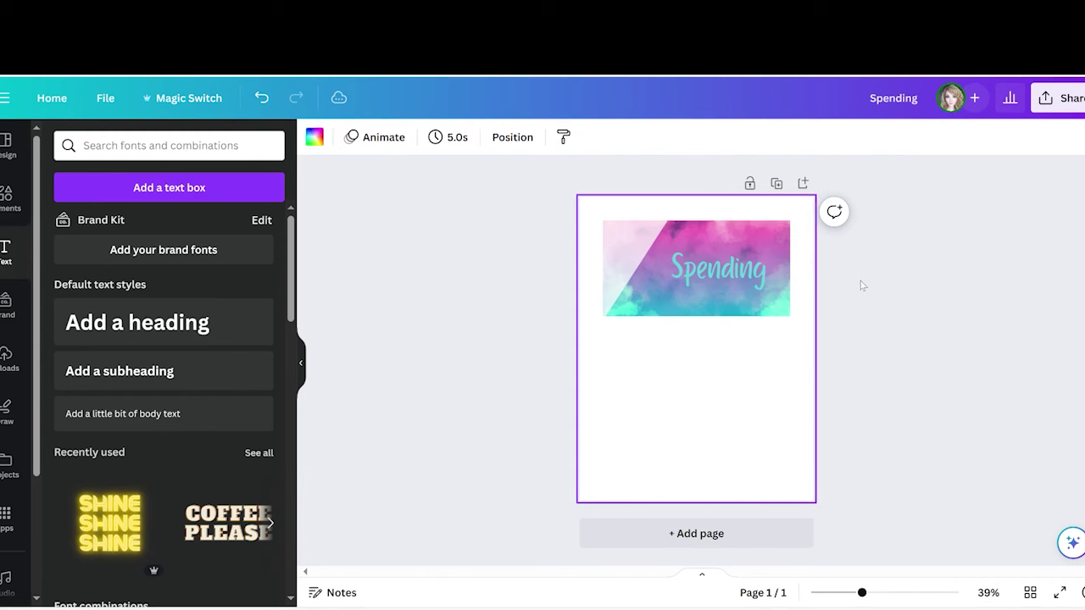
# - Open the text effects for the "Spending" text
pyautogui.click(733, 274)
pyautogui.click(786, 136)
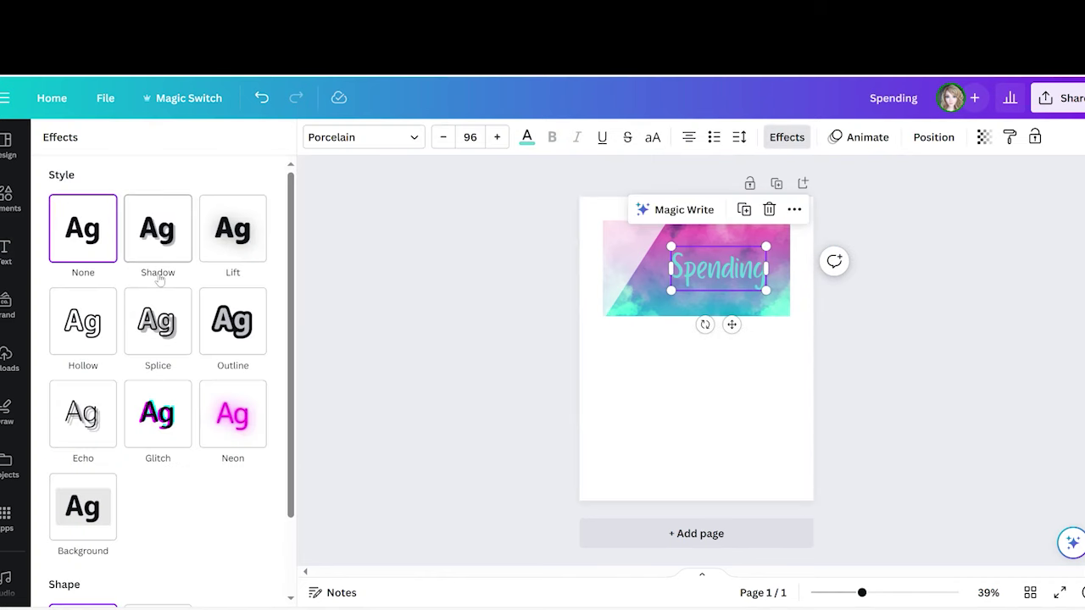